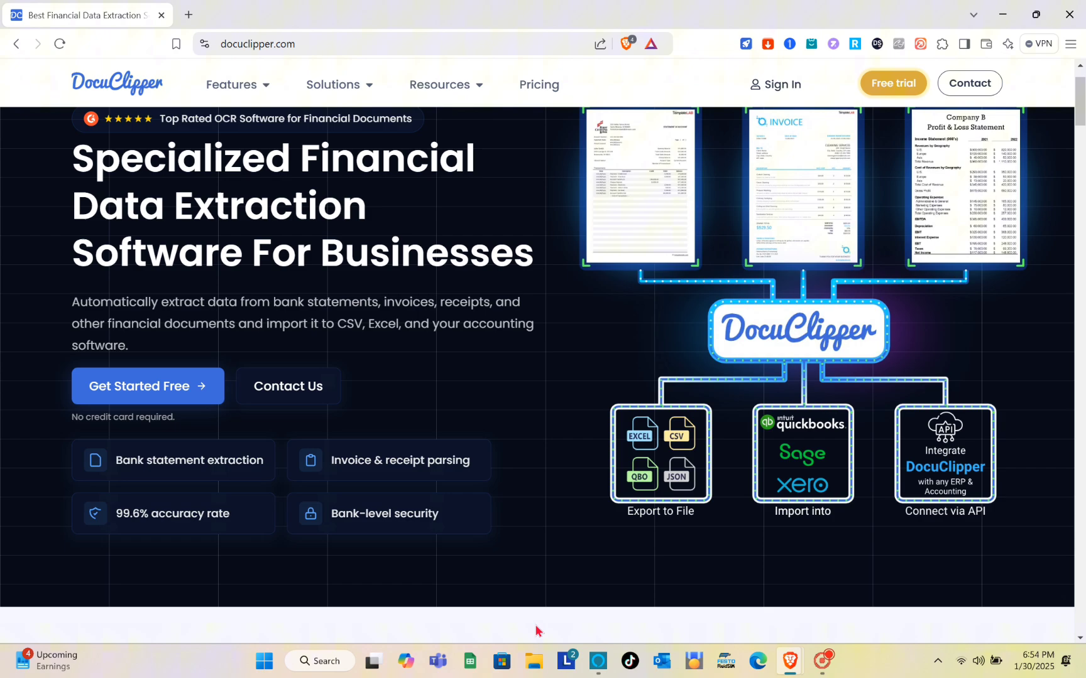
scroll(562, 395, up, 2)
Step: Go from the docuclipper.com homepage to the Pricing page
click(307, 44)
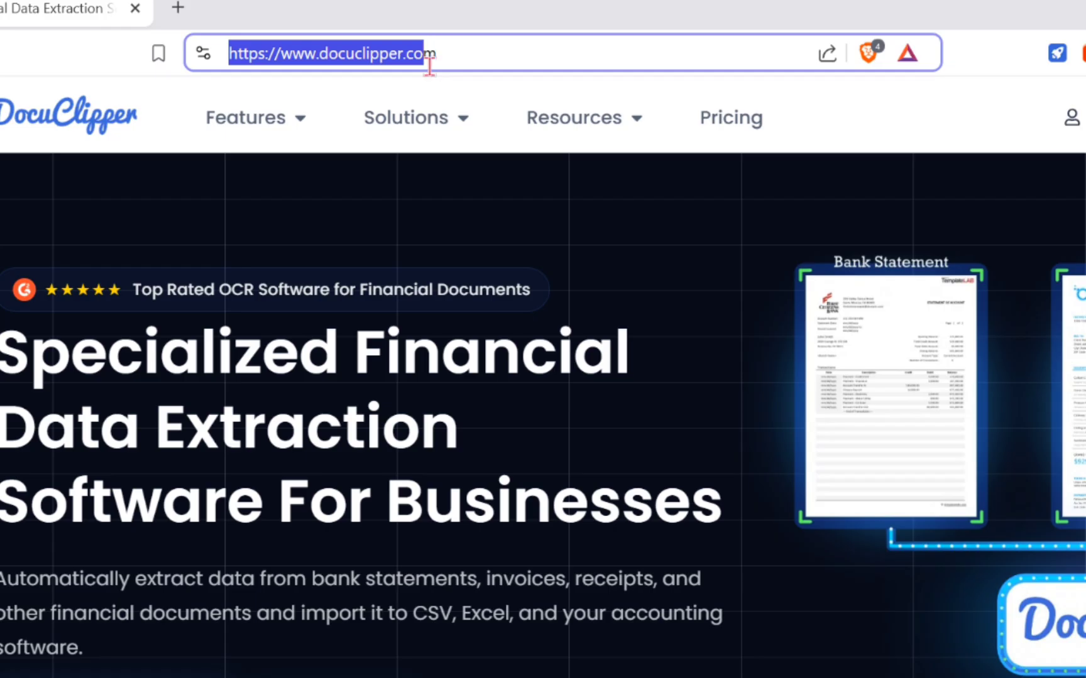
click(430, 53)
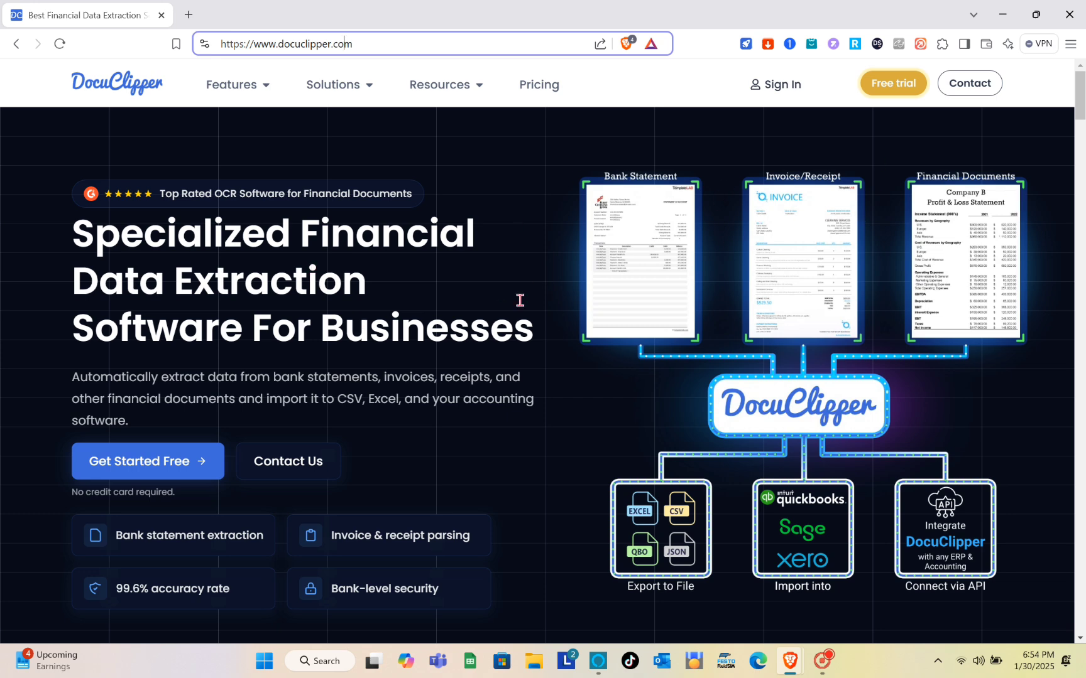
click(551, 86)
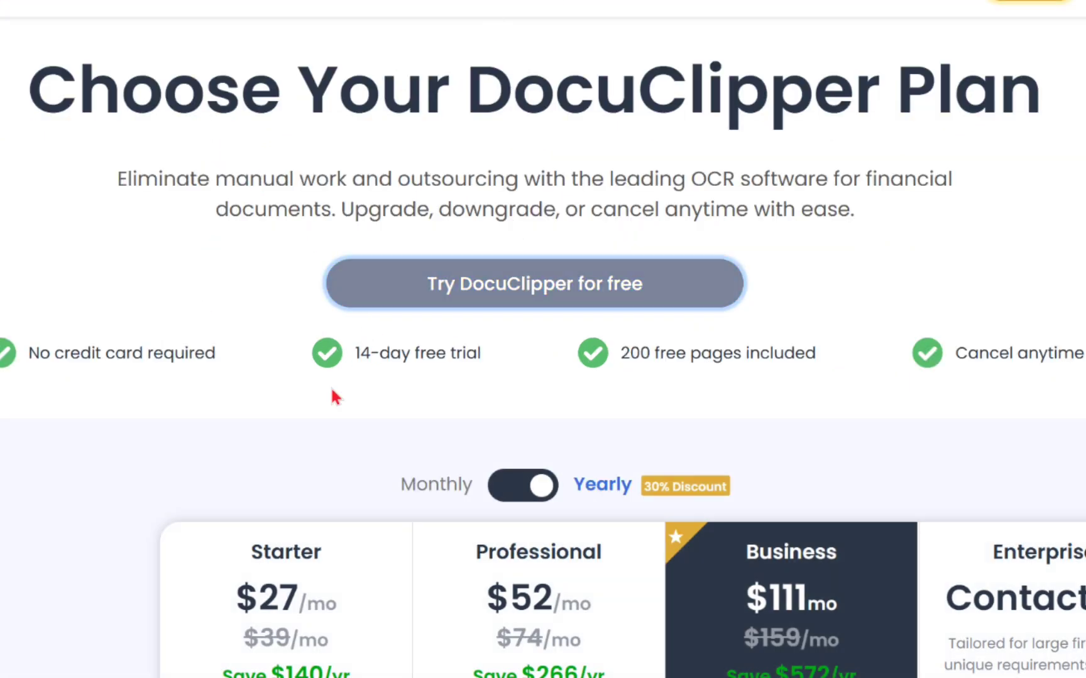
scroll(263, 488, down, 3)
scroll(263, 487, down, 3)
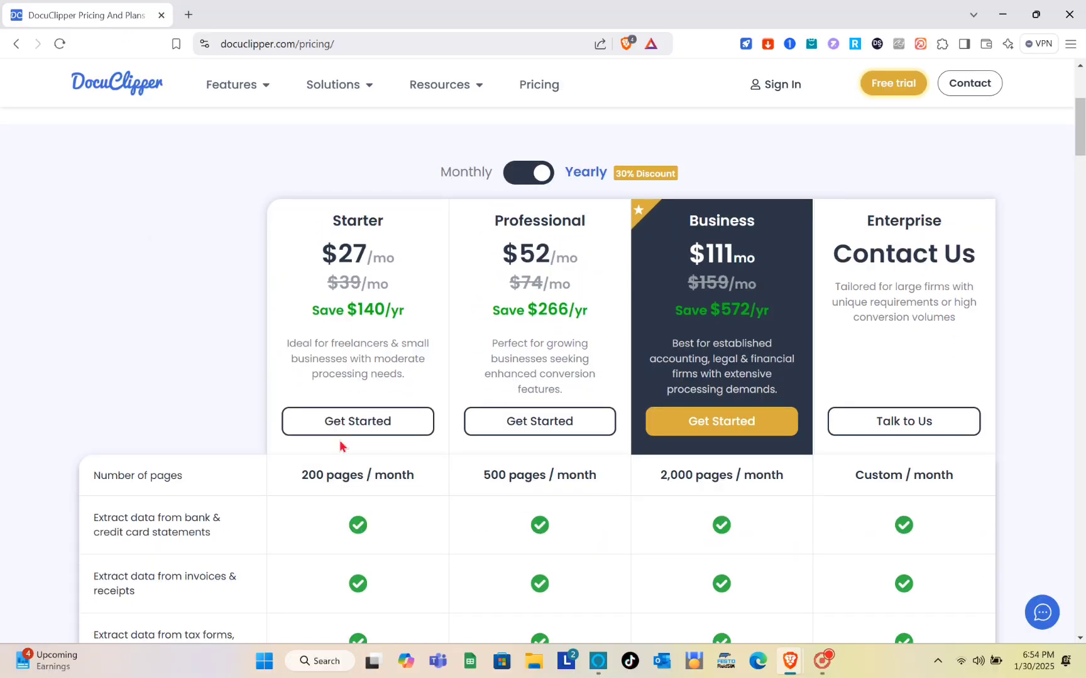
scroll(620, 409, up, 3)
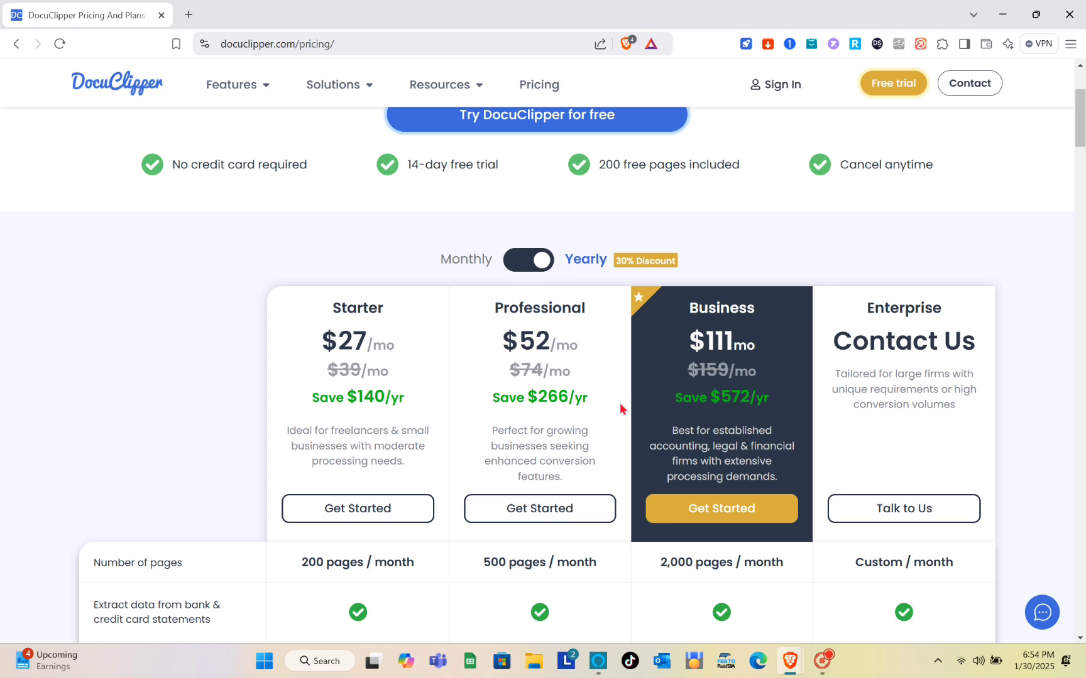
scroll(621, 409, up, 2)
scroll(619, 409, down, 3)
scroll(619, 408, down, 2)
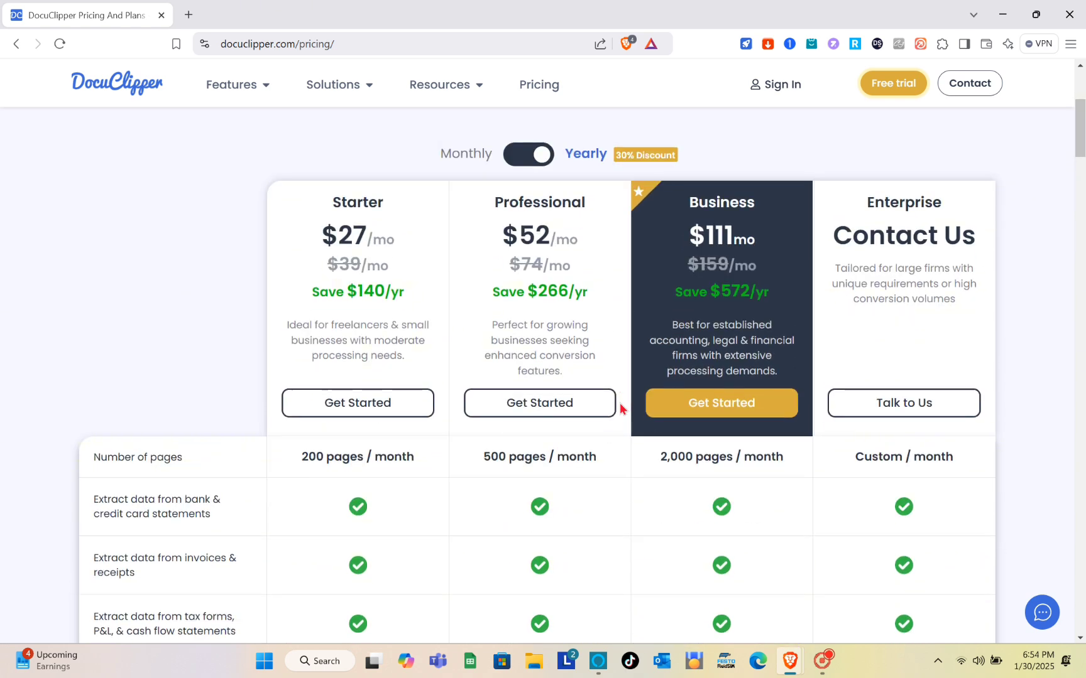
scroll(559, 382, down, 1)
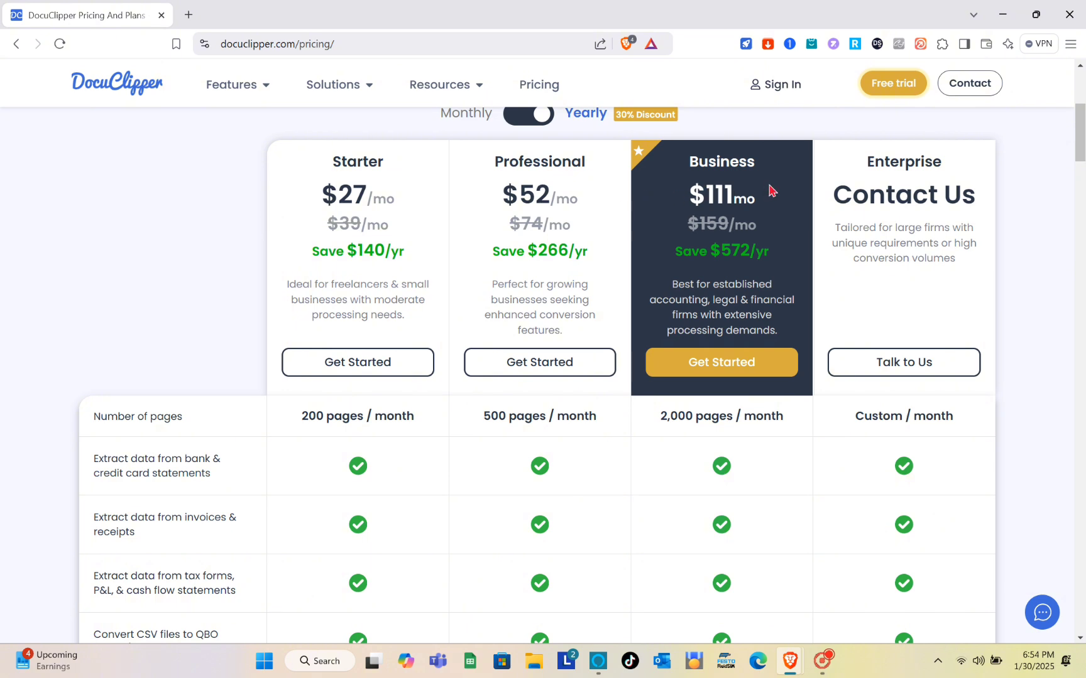
scroll(910, 179, up, 2)
scroll(910, 181, up, 1)
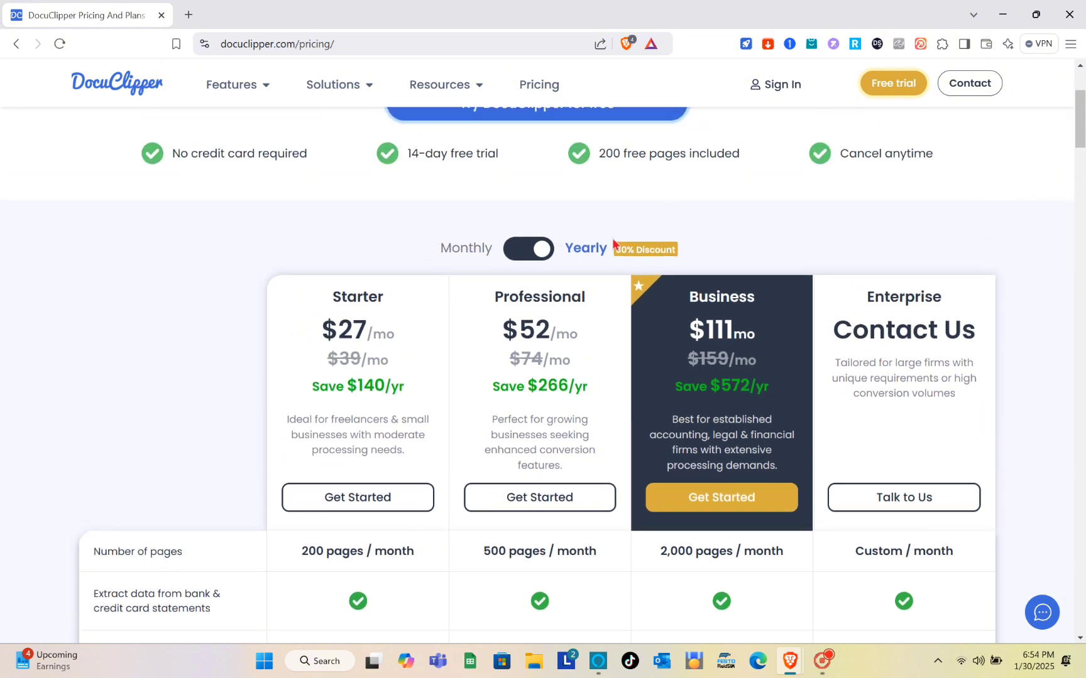
Step: Show plan prices with Monthly billing, then start the free trial sign-up
click(543, 252)
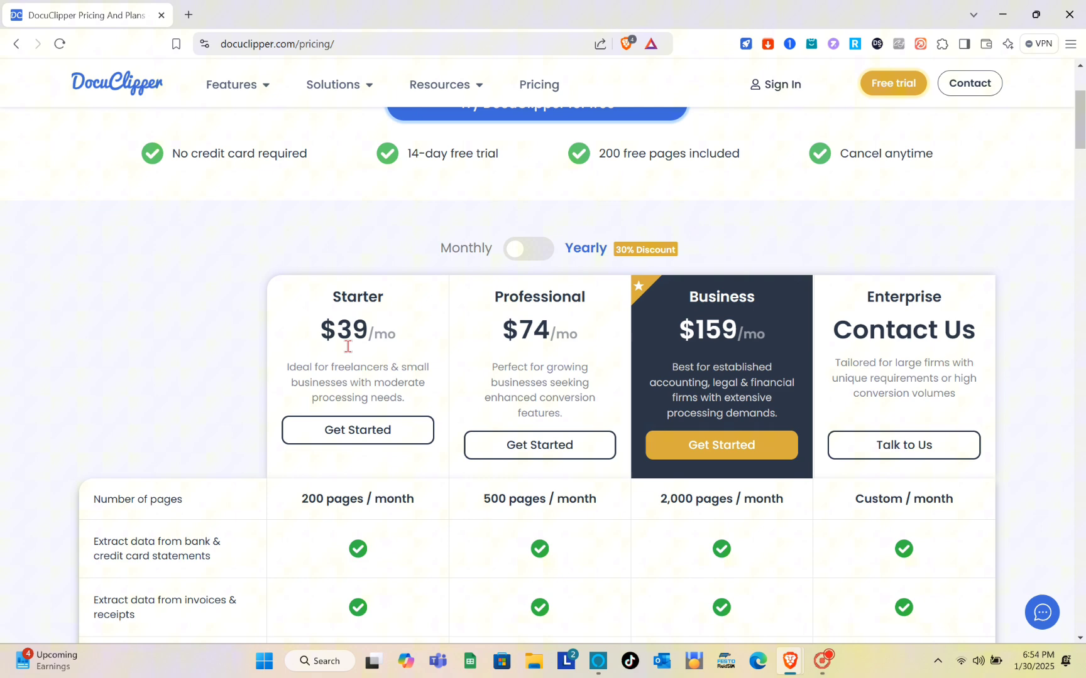
scroll(702, 360, down, 2)
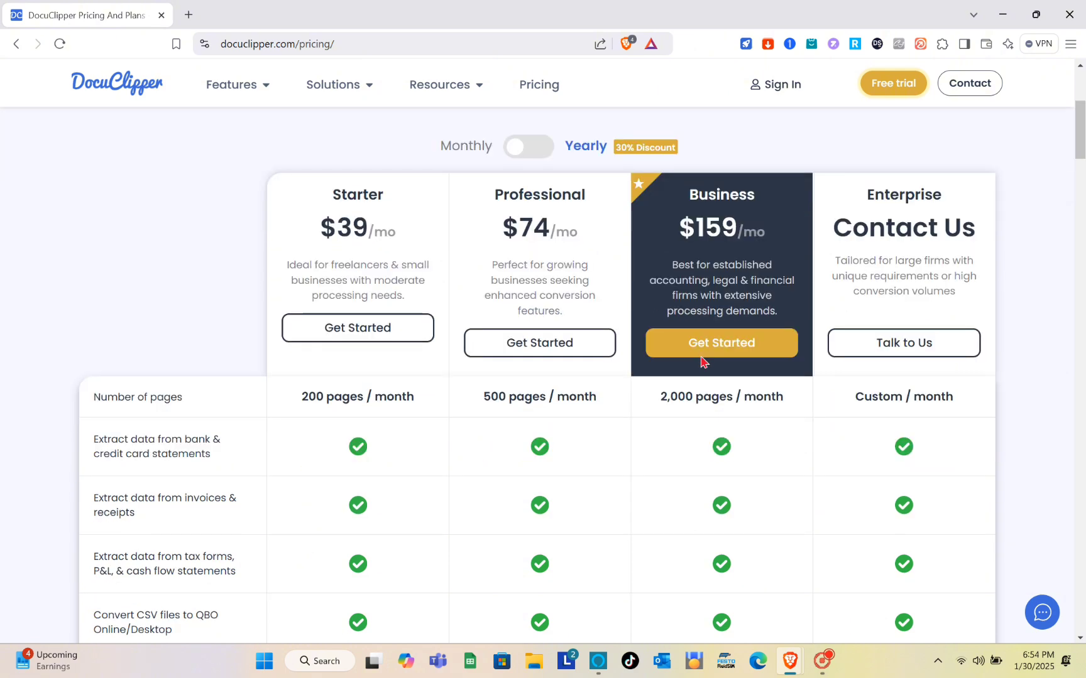
scroll(701, 360, up, 2)
scroll(740, 318, up, 3)
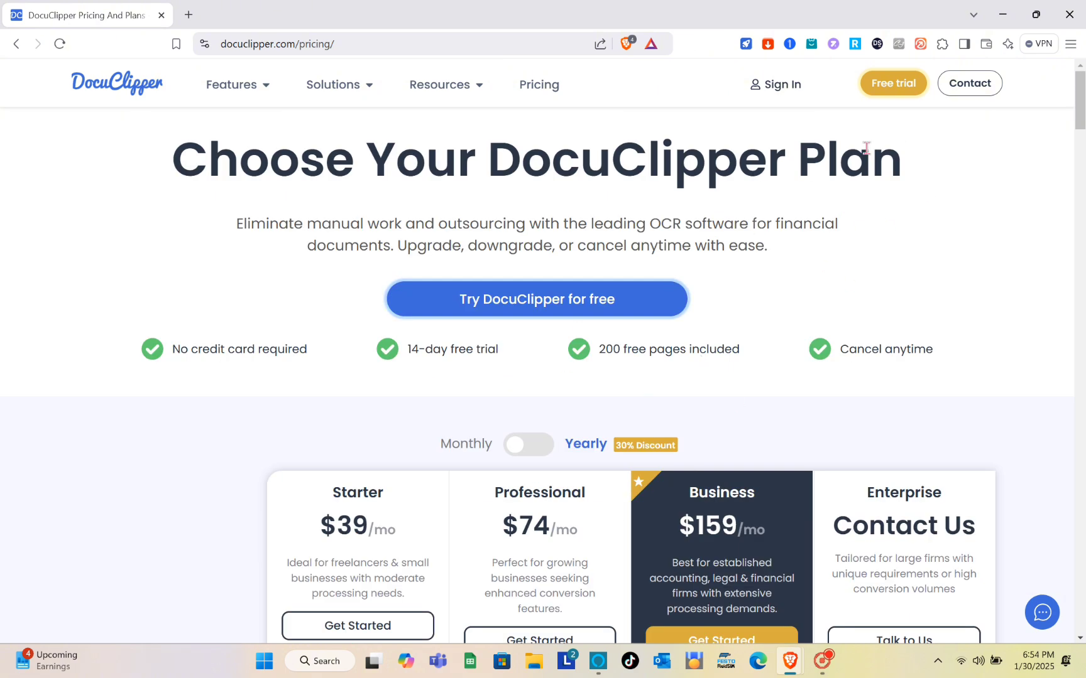
click(893, 83)
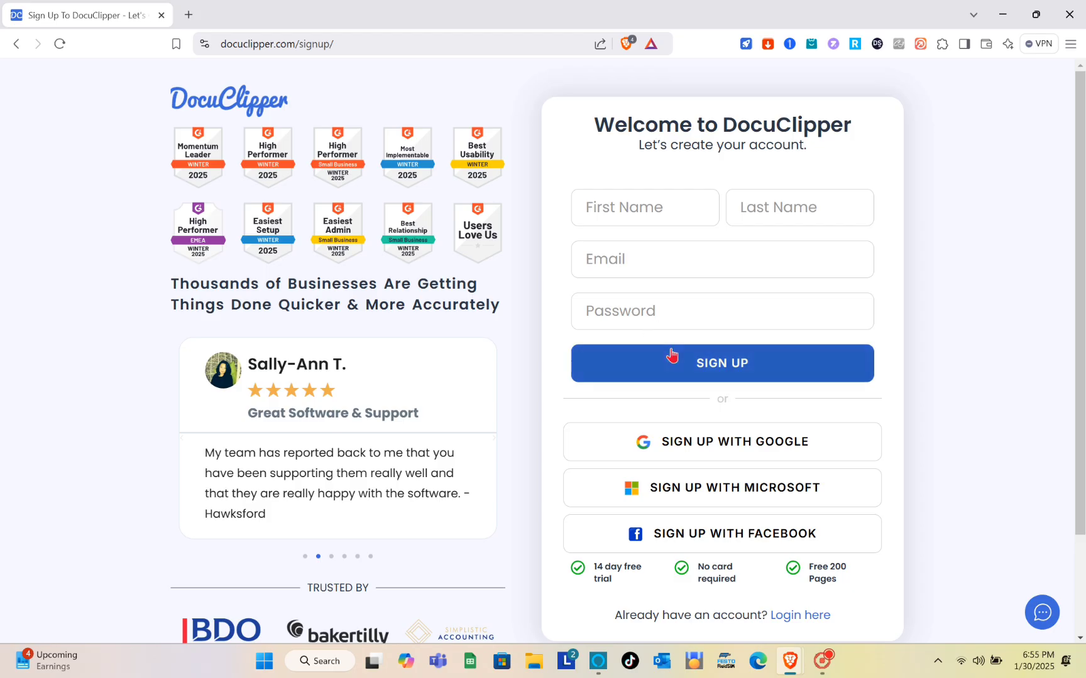
Step: Create the trial account with Google and approve sharing account details with DocuClipper
click(674, 443)
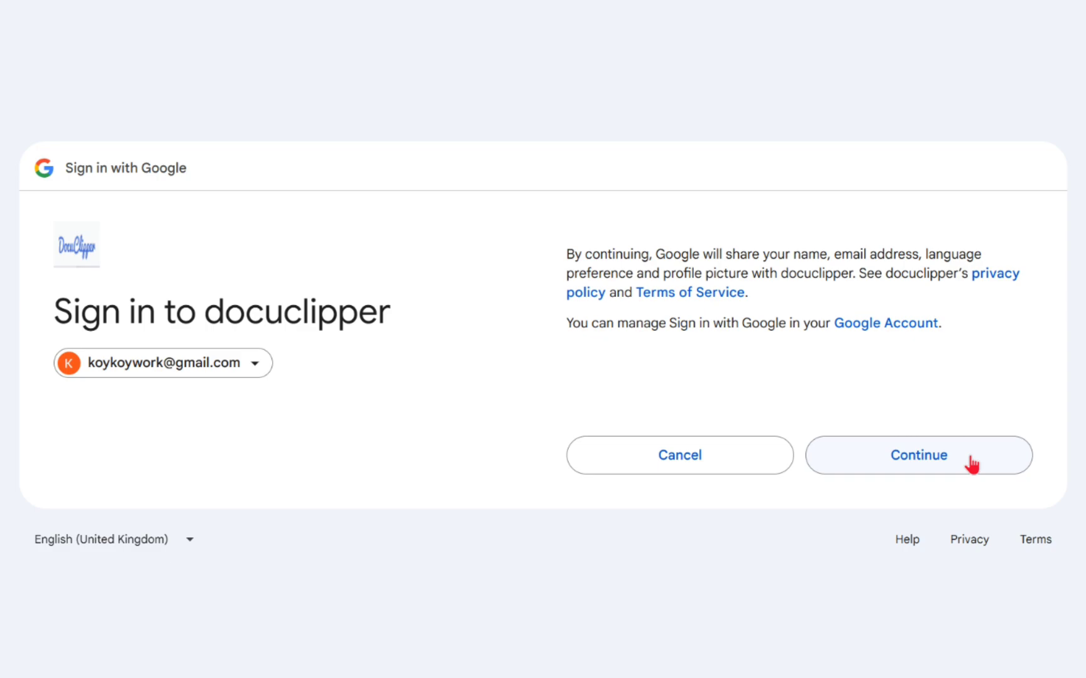
click(972, 463)
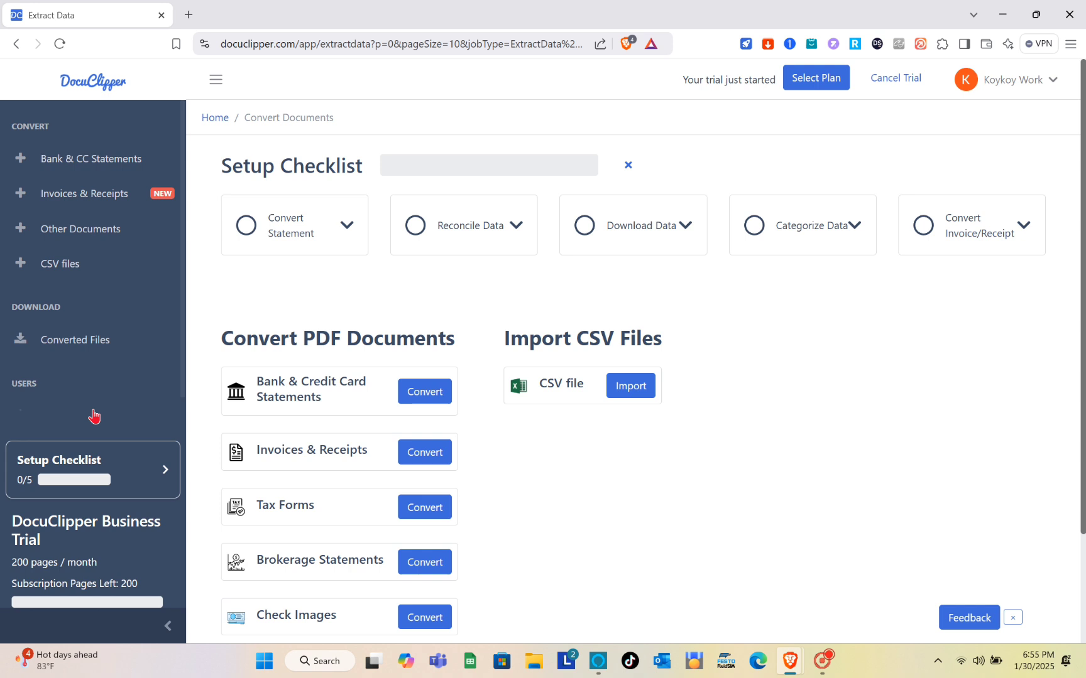
scroll(161, 330, down, 1)
scroll(161, 331, up, 1)
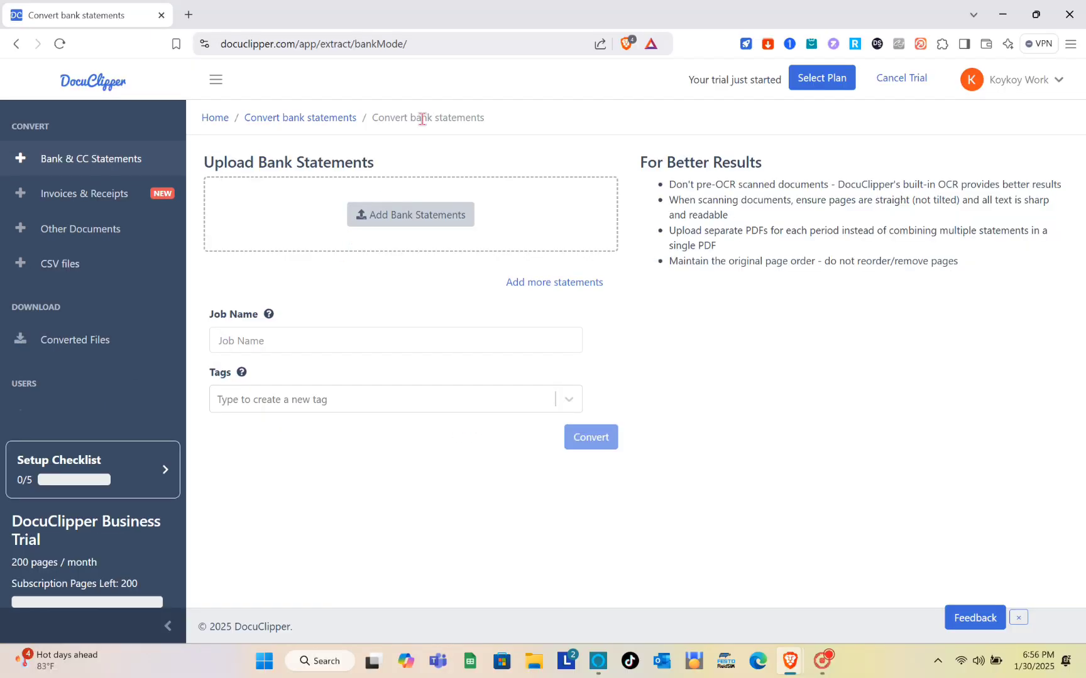
Step: Go to the Invoices & Receipts converter from the sidebar
click(97, 194)
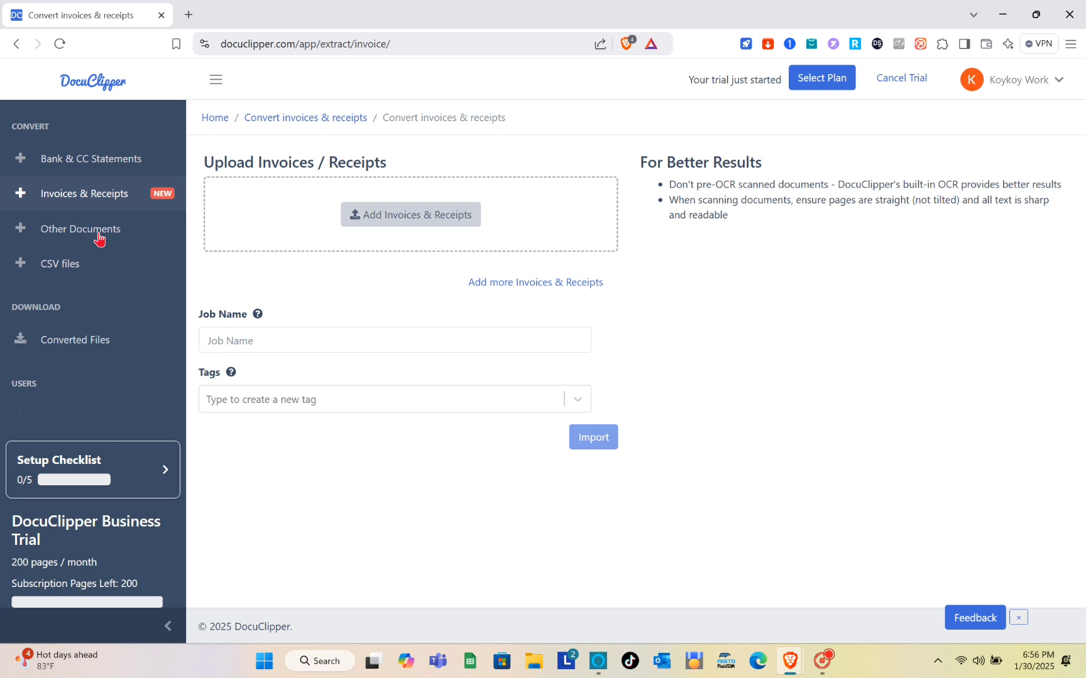
Step: Go to the Other Documents converter from the sidebar
click(99, 233)
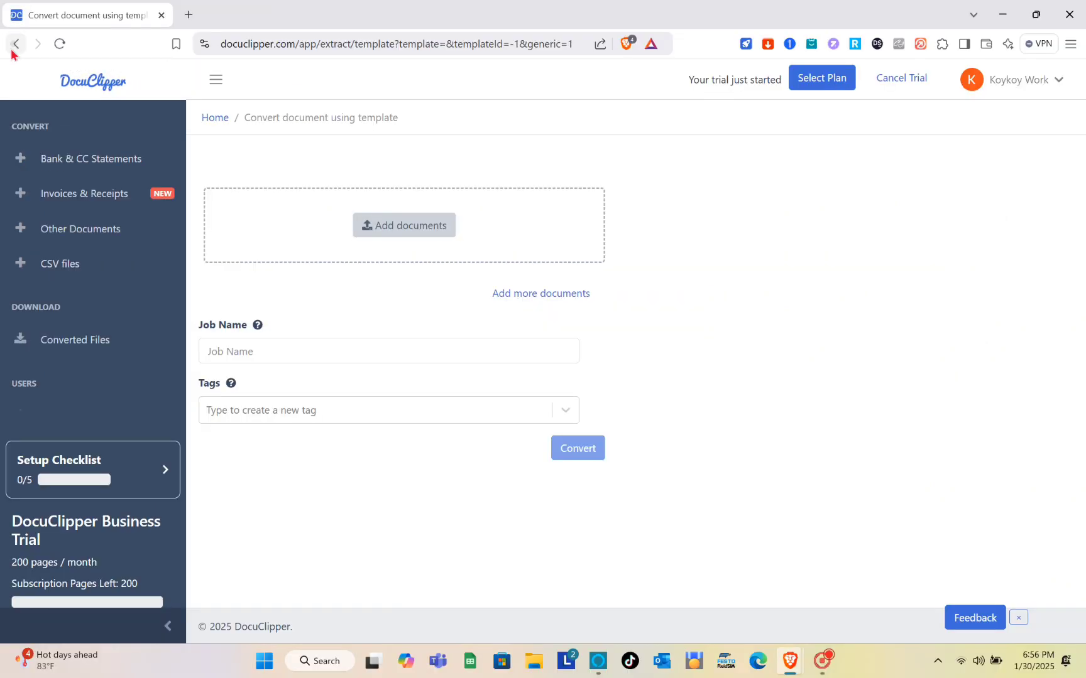
Step: Return to the other-documents choices and start a Custom Template conversion
click(15, 45)
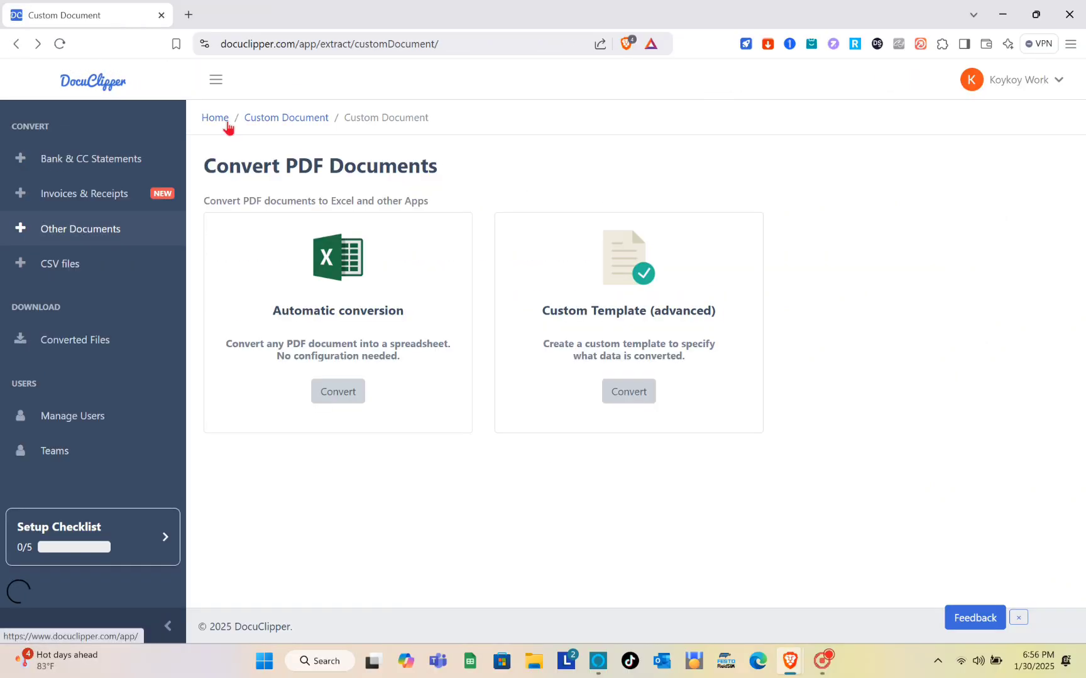
click(216, 82)
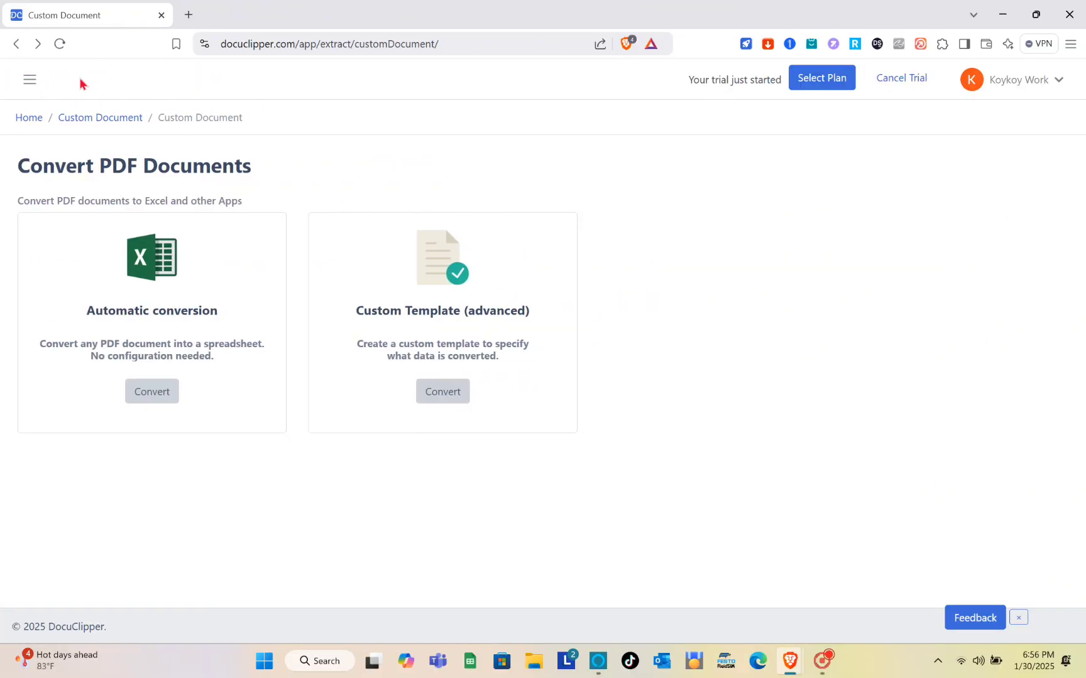
click(28, 81)
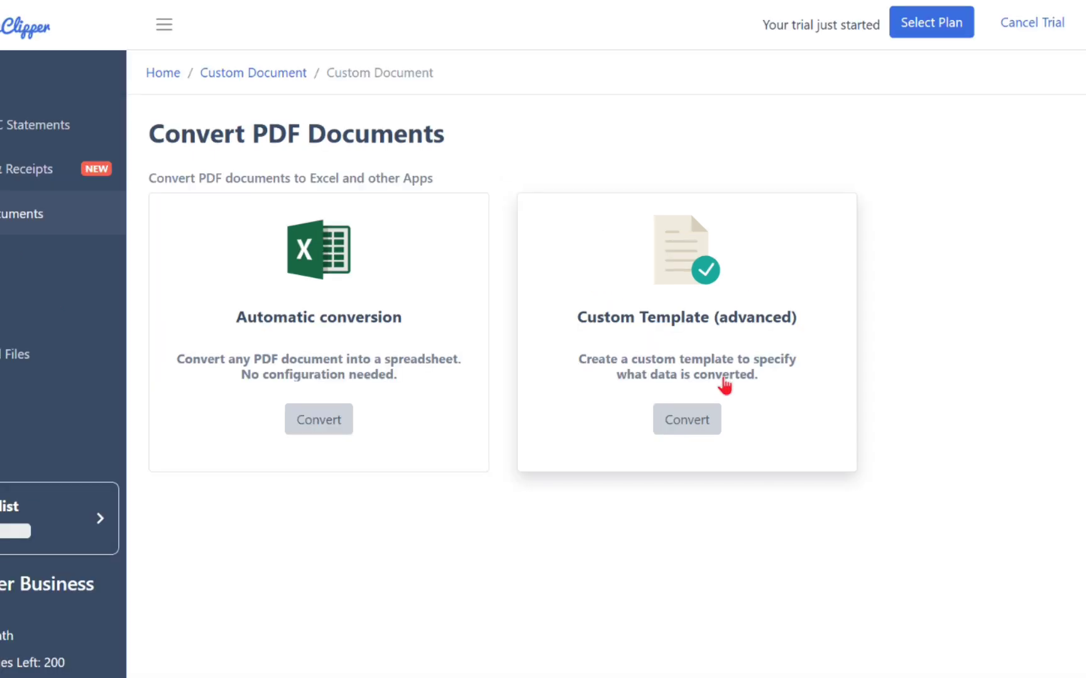
click(688, 419)
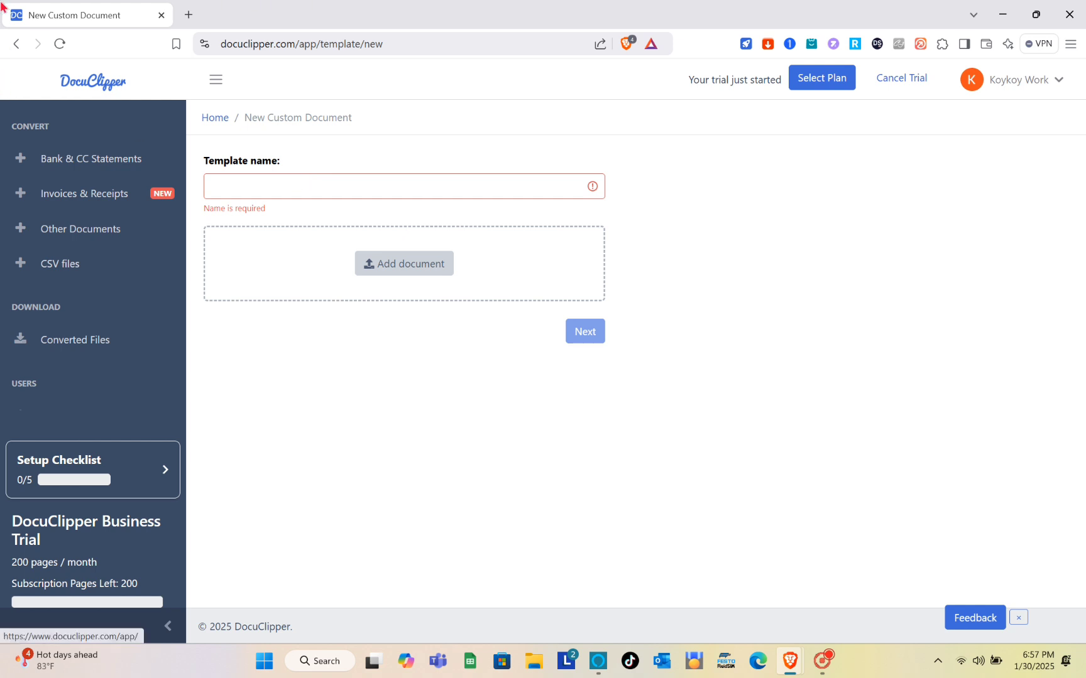
Step: Go back from the new template page and confirm leaving it unsaved
click(18, 44)
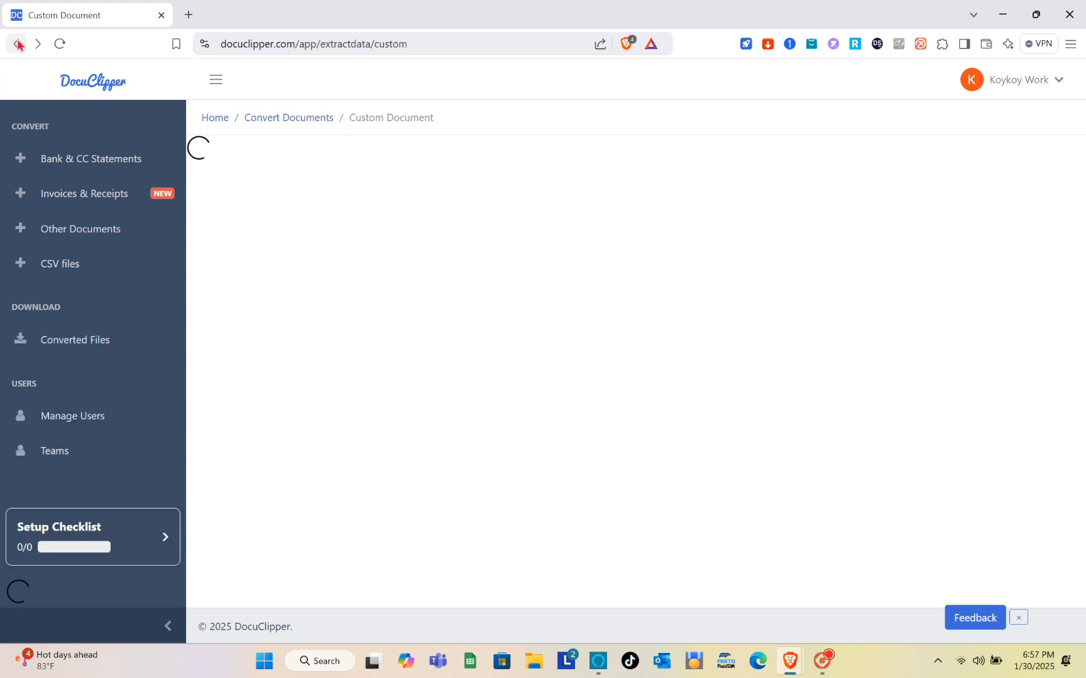
click(16, 45)
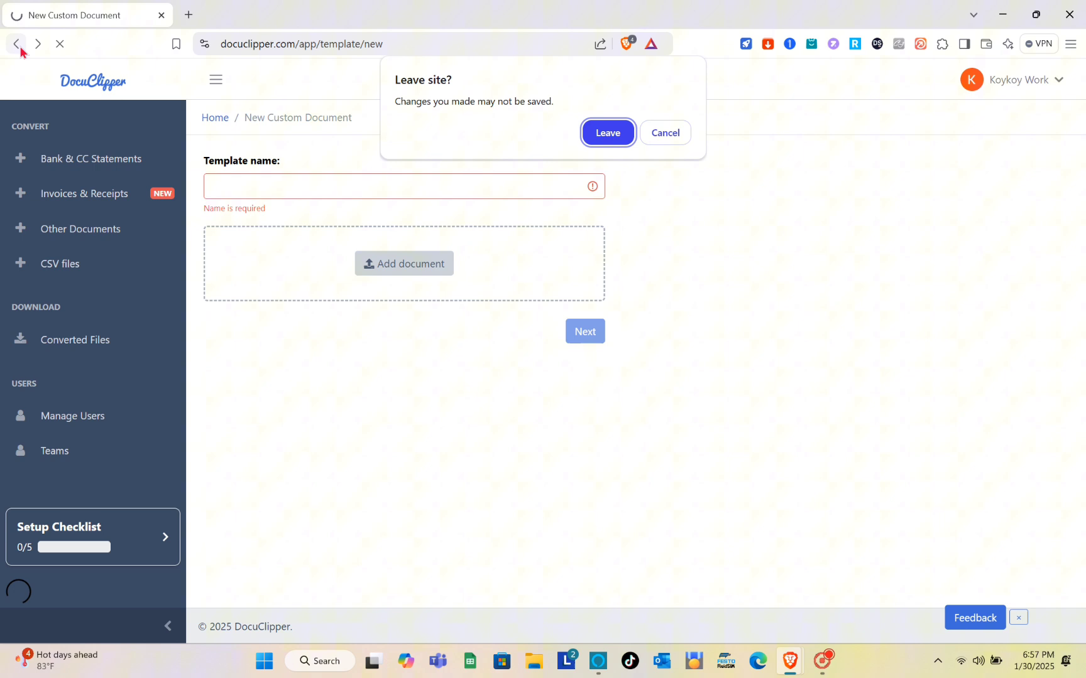
click(607, 133)
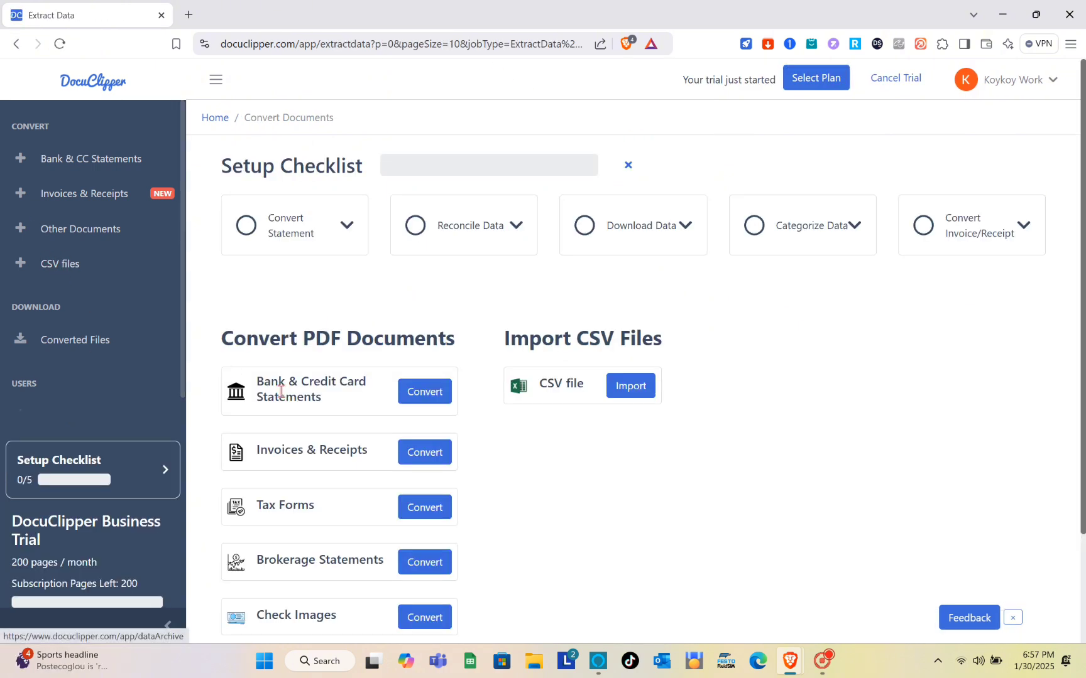
scroll(296, 440, down, 1)
scroll(296, 440, up, 1)
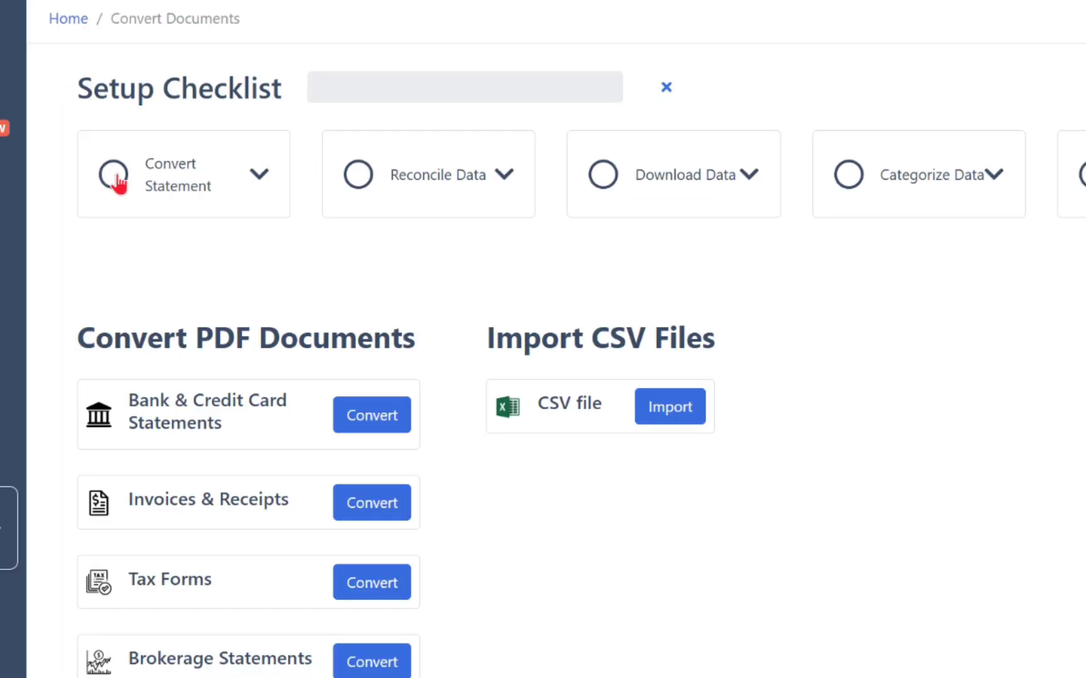
click(119, 181)
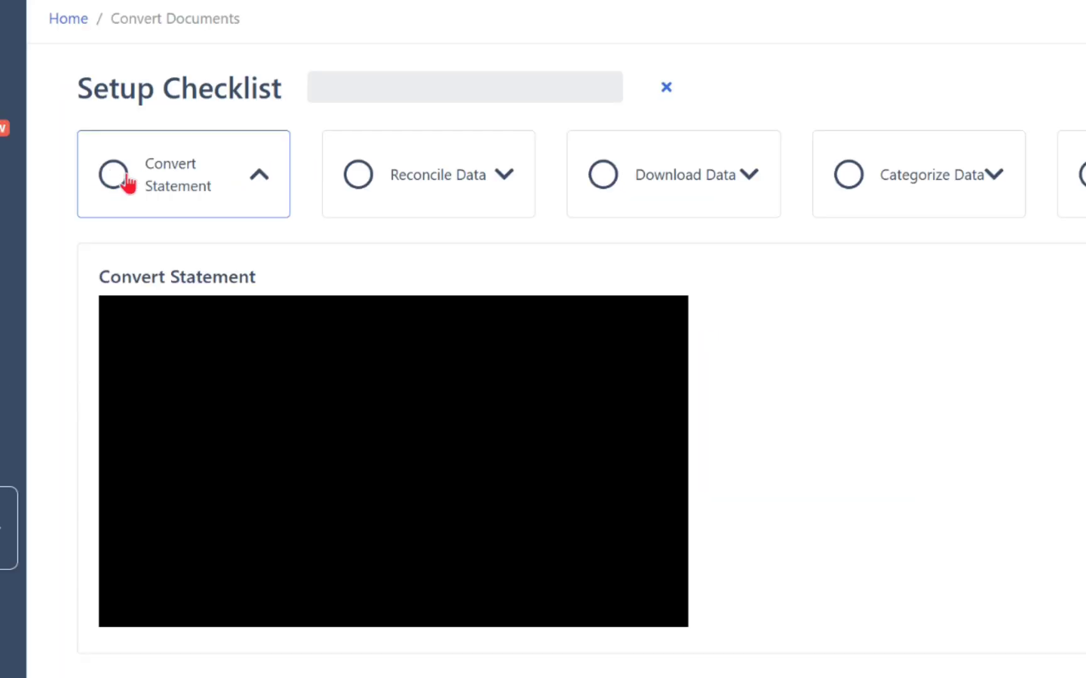
click(125, 181)
click(431, 238)
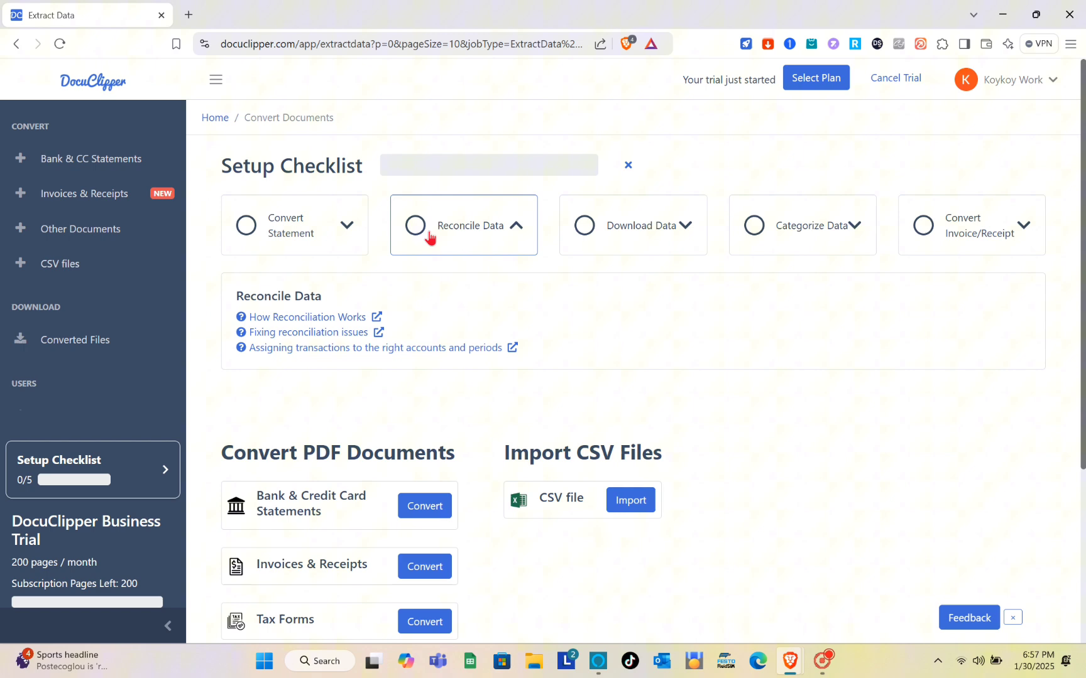
click(430, 238)
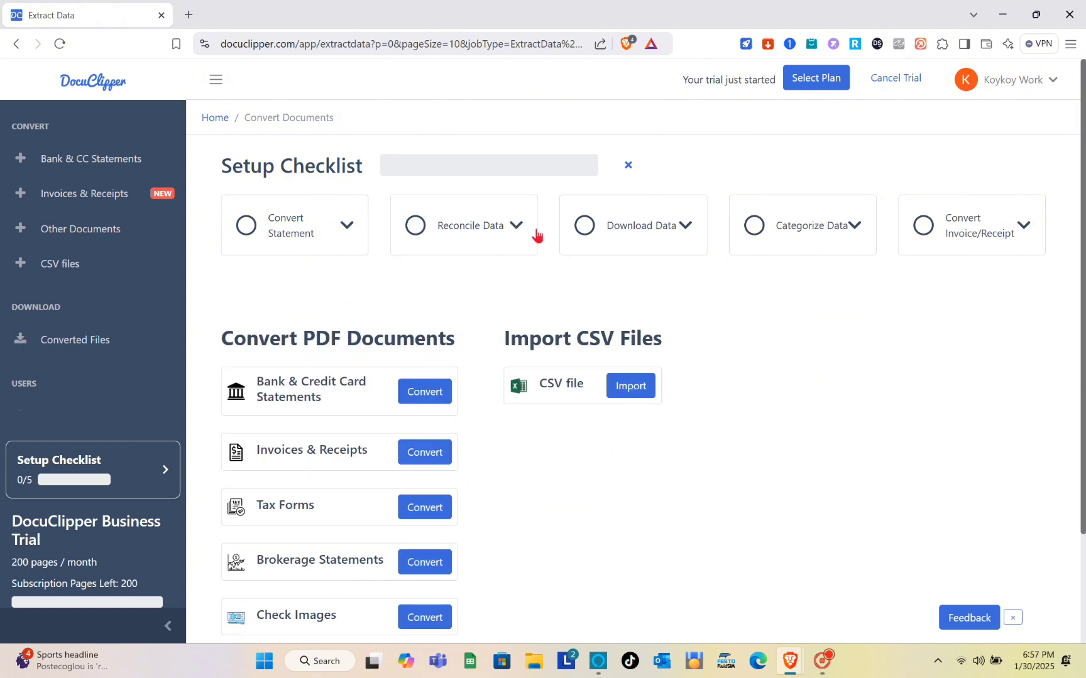
click(660, 242)
click(811, 243)
click(983, 241)
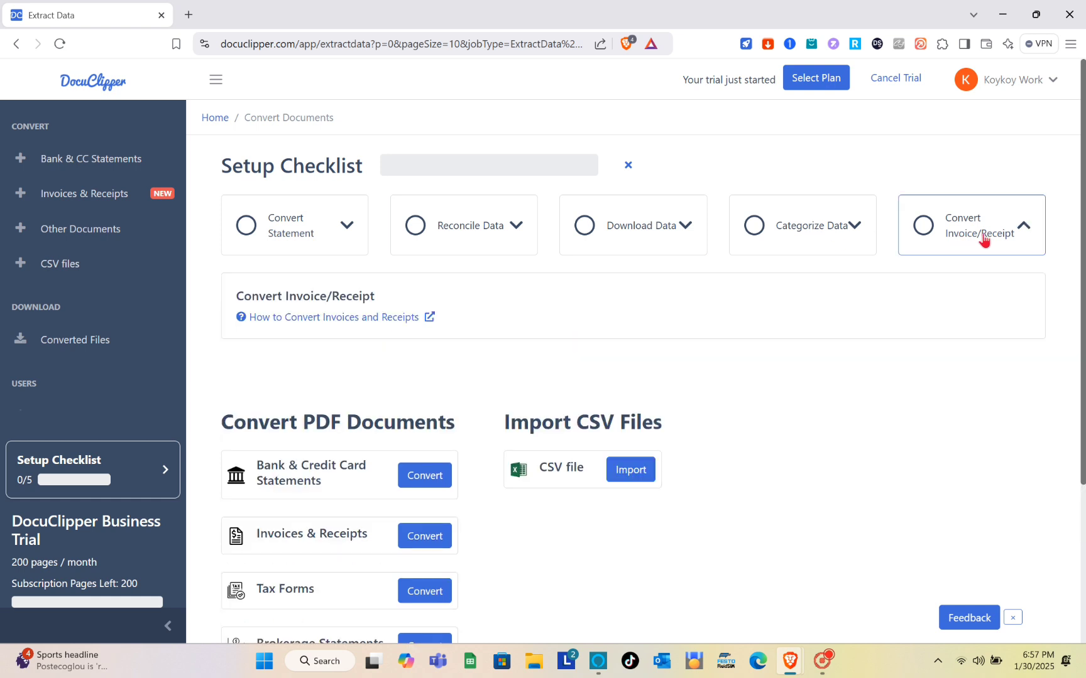
click(984, 240)
scroll(657, 385, down, 3)
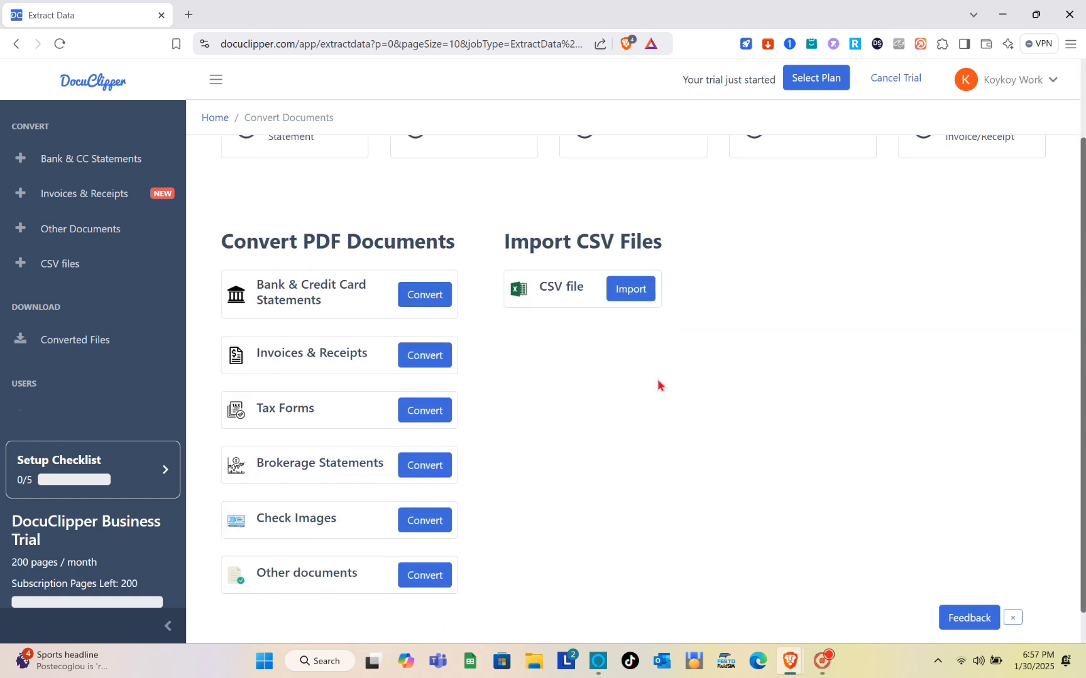
scroll(659, 386, down, 1)
scroll(659, 386, up, 2)
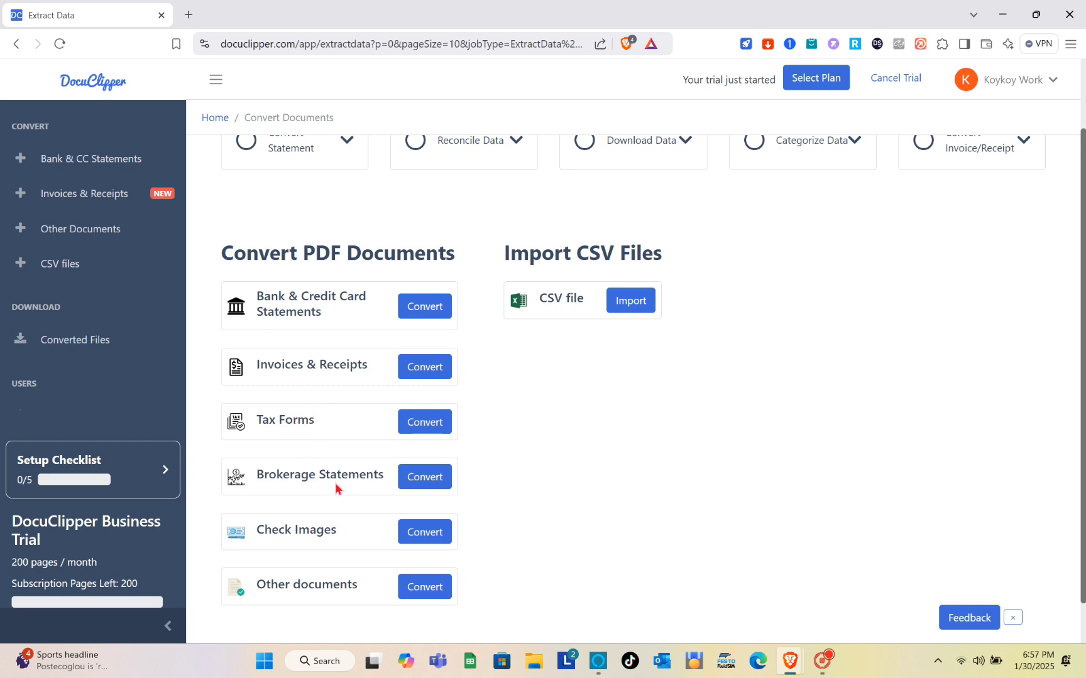
scroll(335, 483, down, 2)
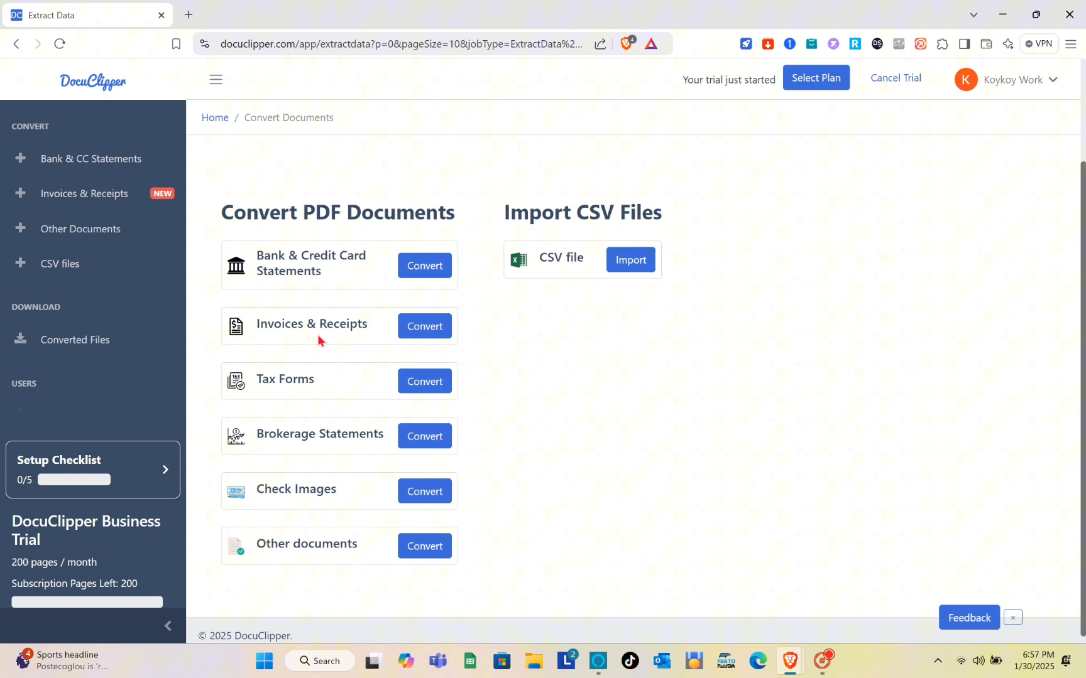
scroll(321, 417, down, 1)
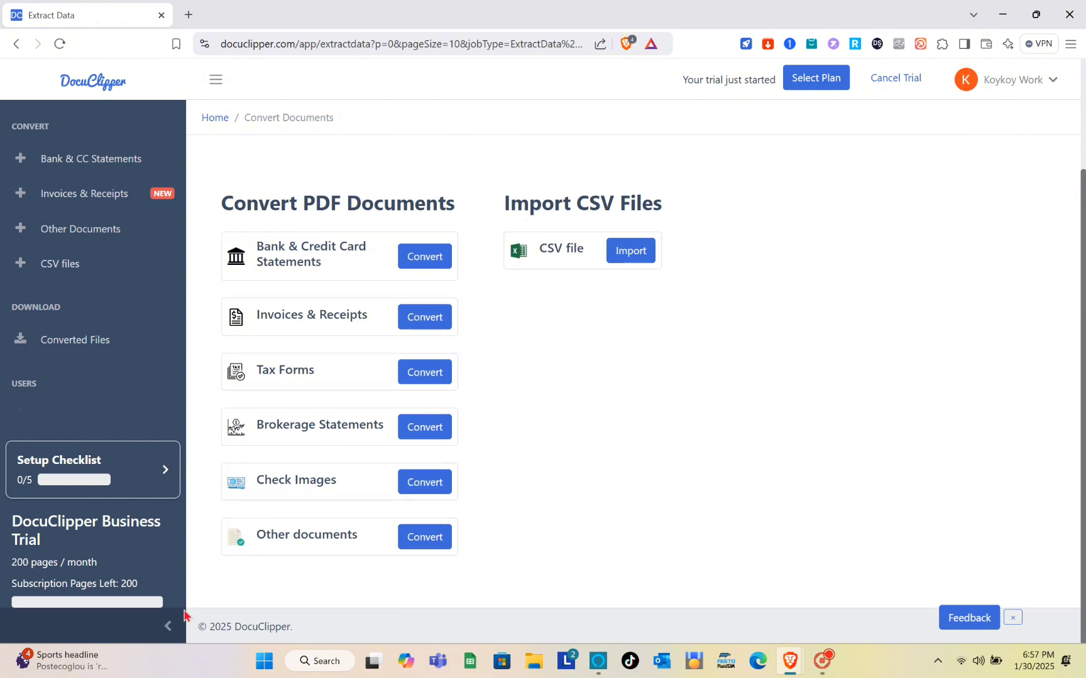
Step: Collapse and restore the sidebar, then start a Bank & Credit Card Statements conversion
click(168, 628)
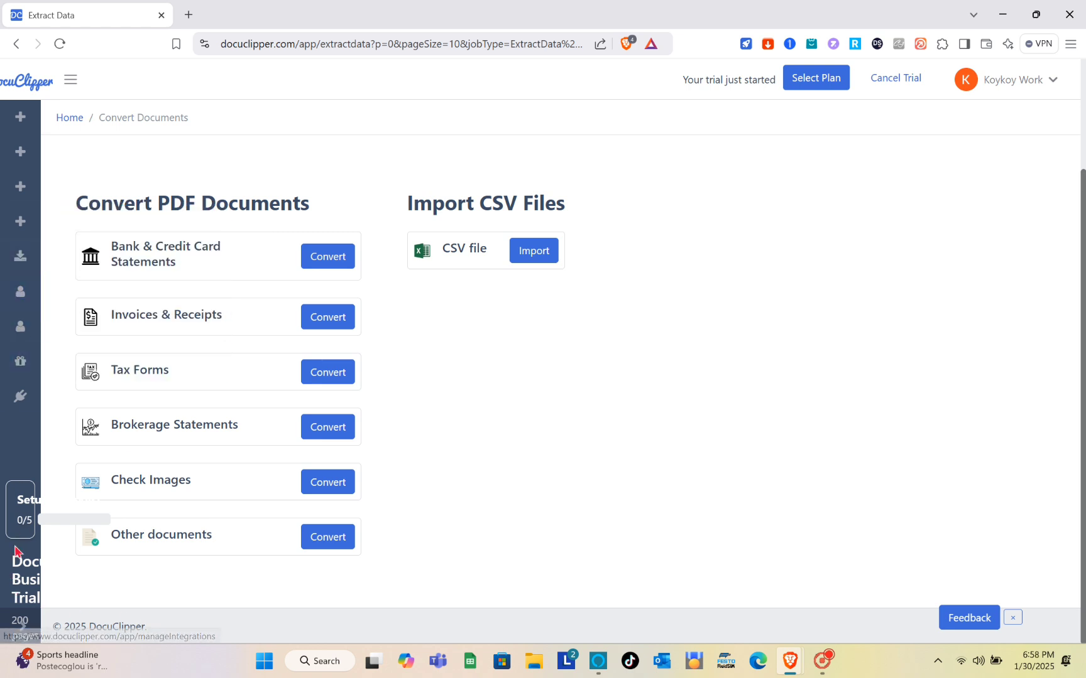
click(21, 627)
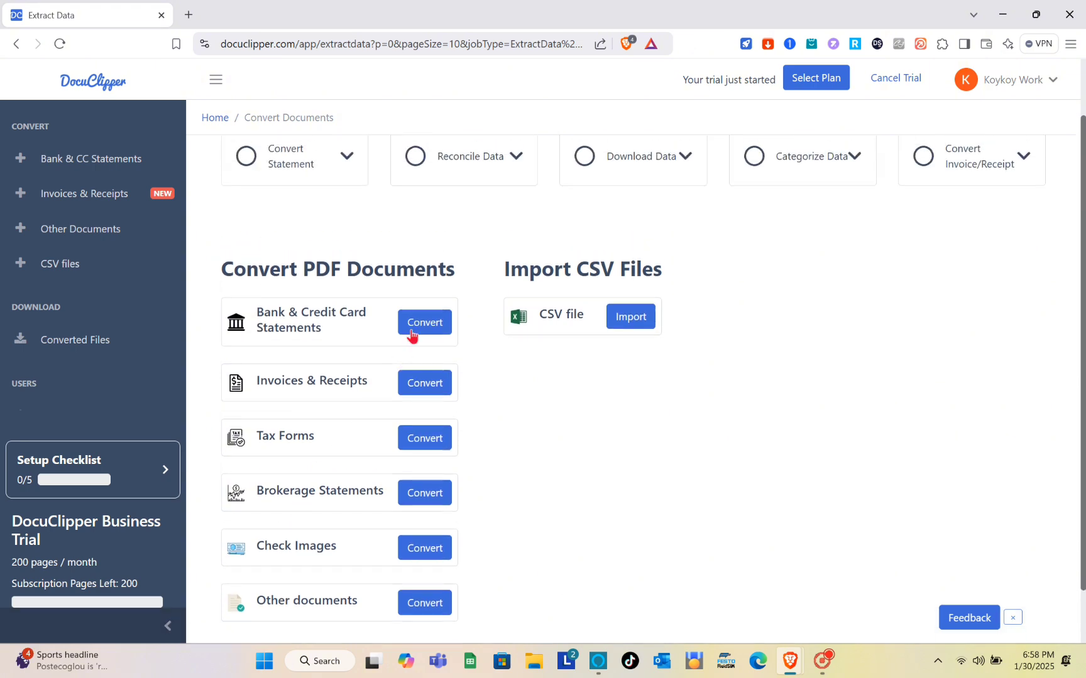
click(424, 322)
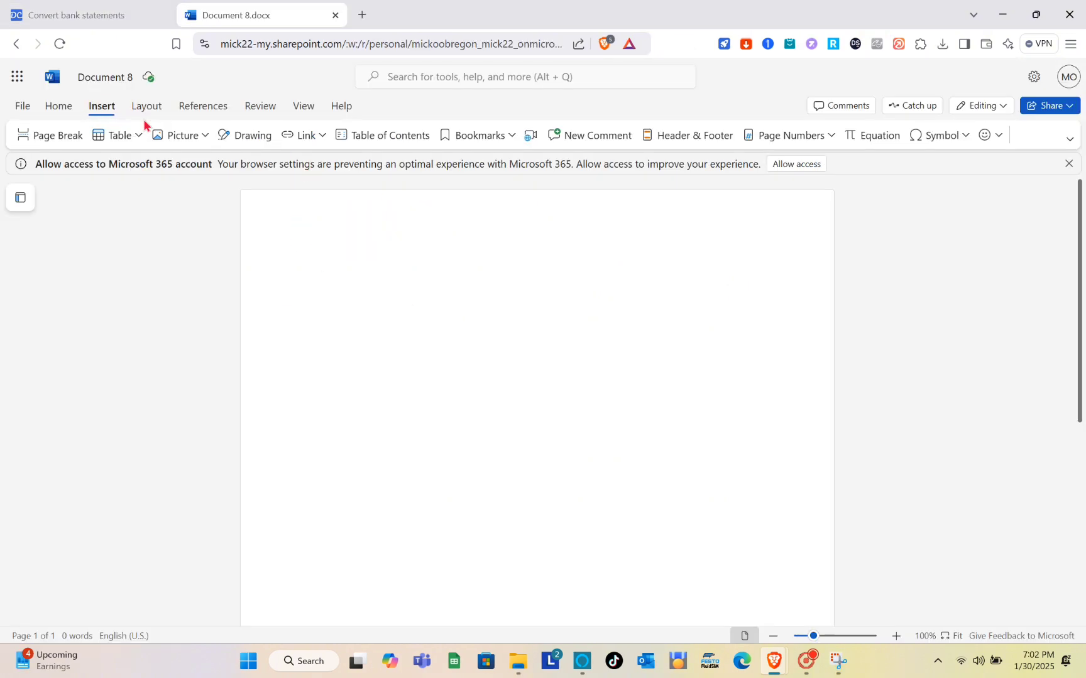
Step: Insert the bank statement screenshot PNG into Document 8 and enlarge it
click(176, 136)
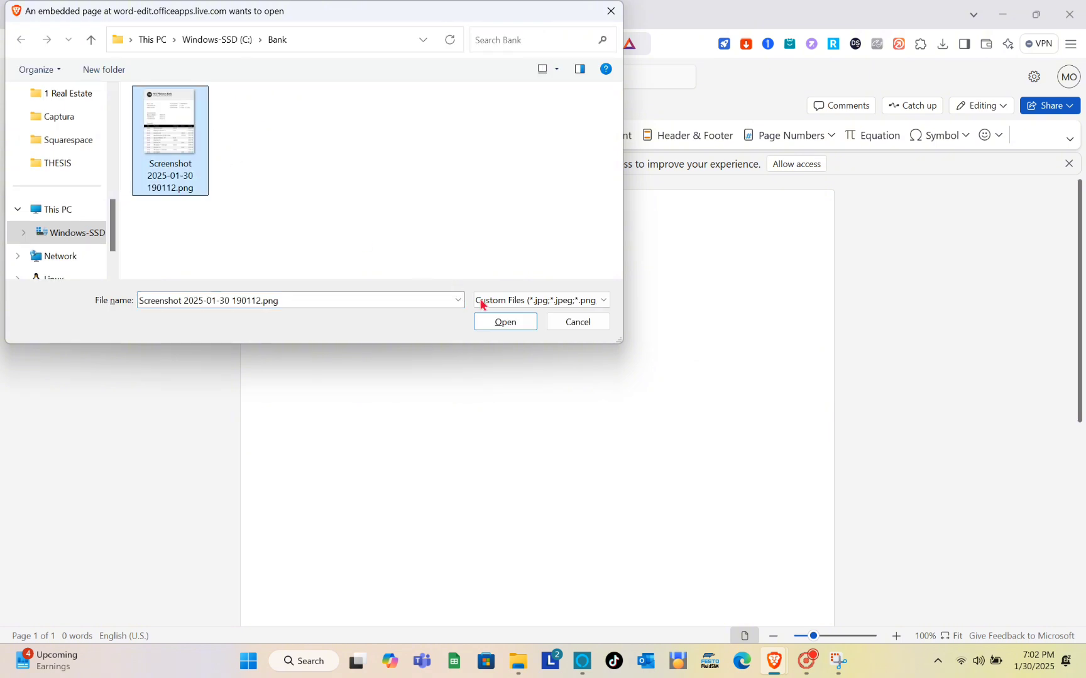
click(504, 322)
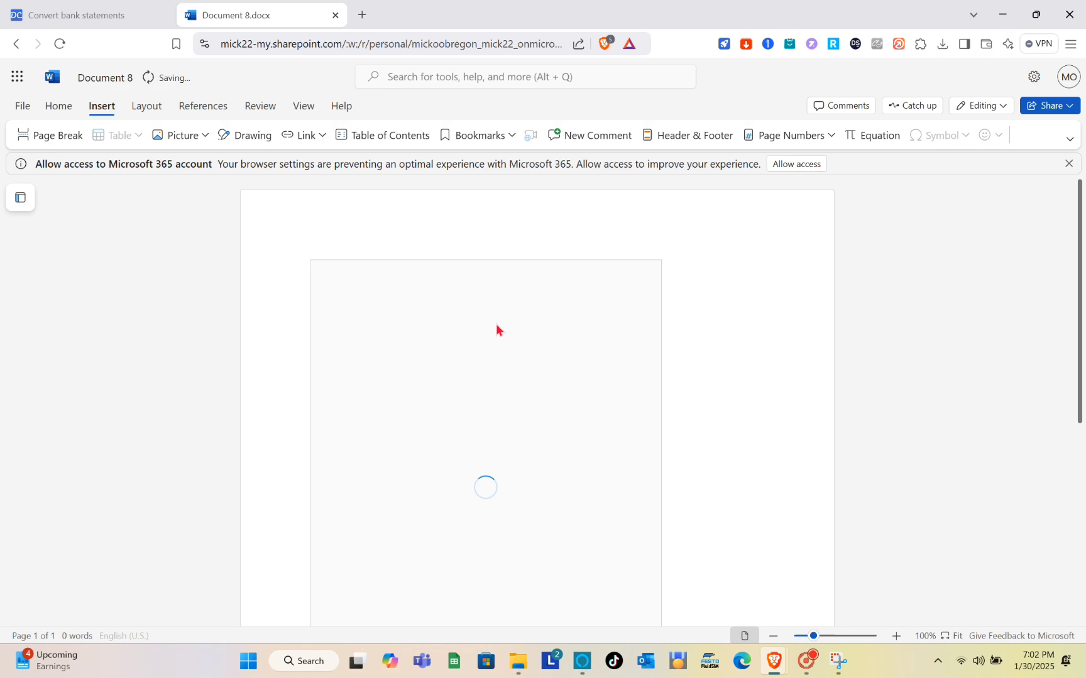
scroll(496, 324, down, 3)
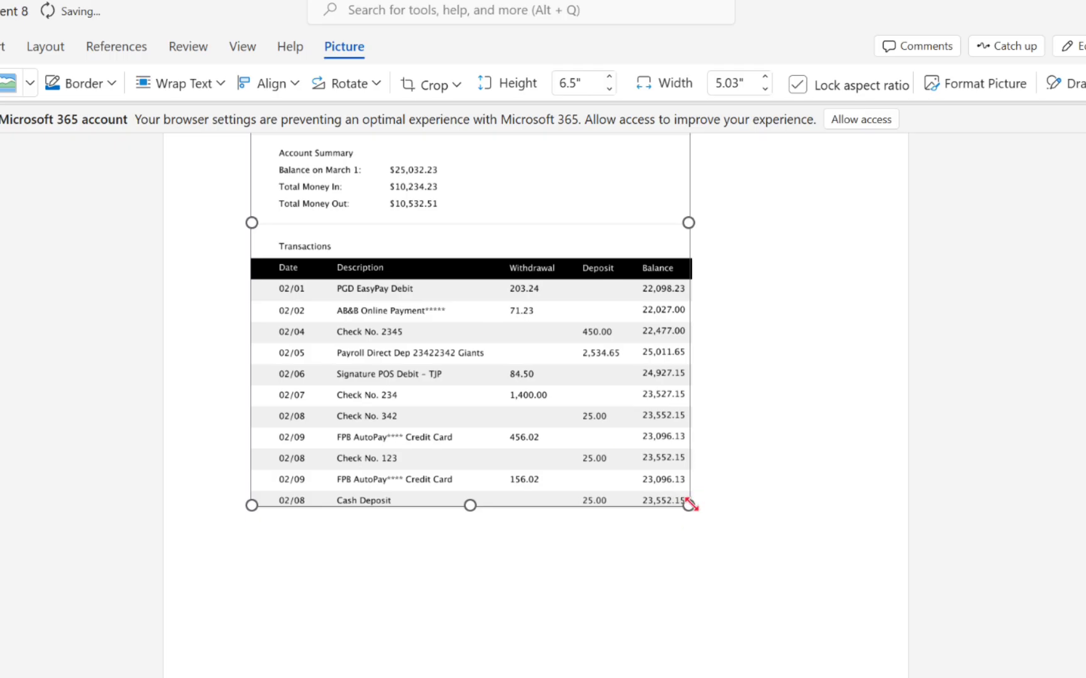
drag(689, 505, 763, 617)
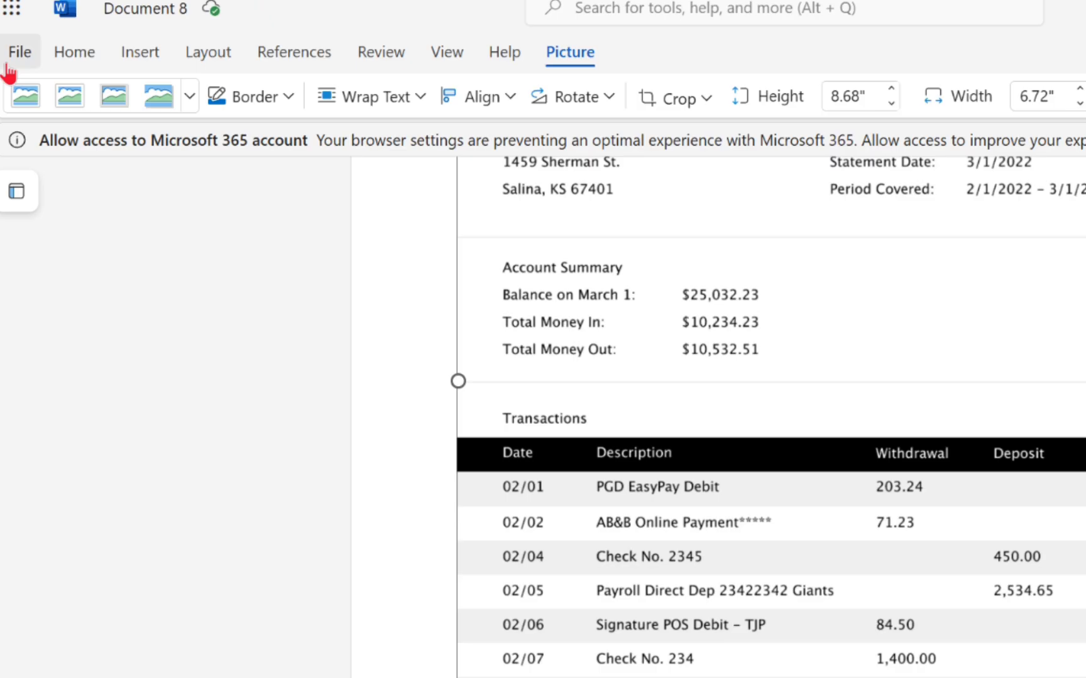
click(22, 105)
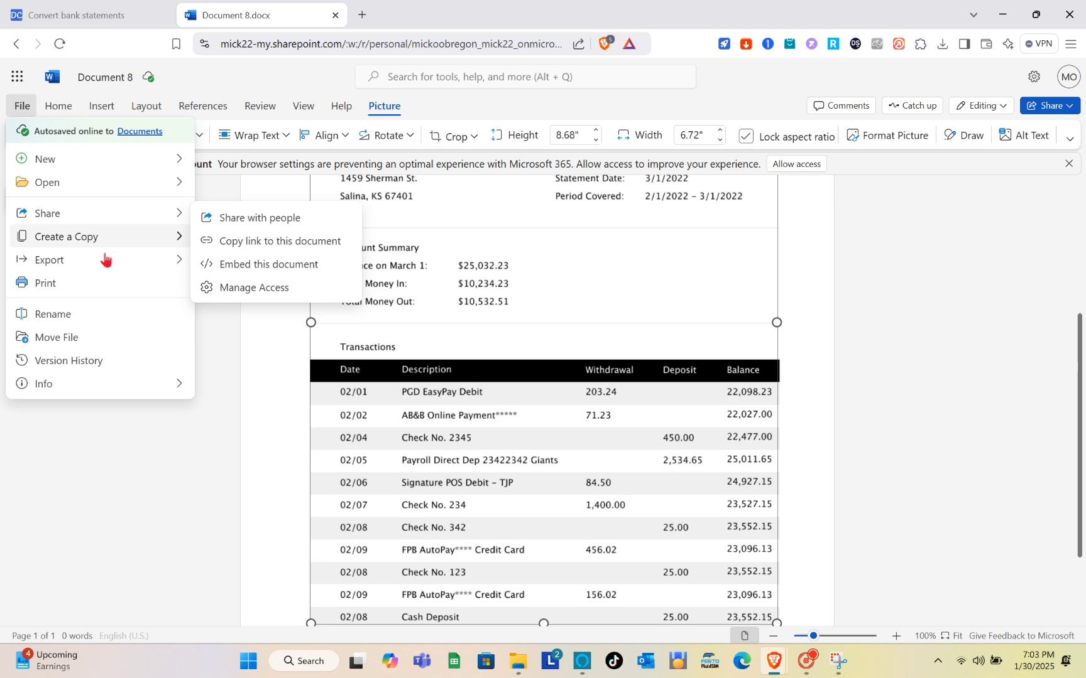
mouse_move(51, 259)
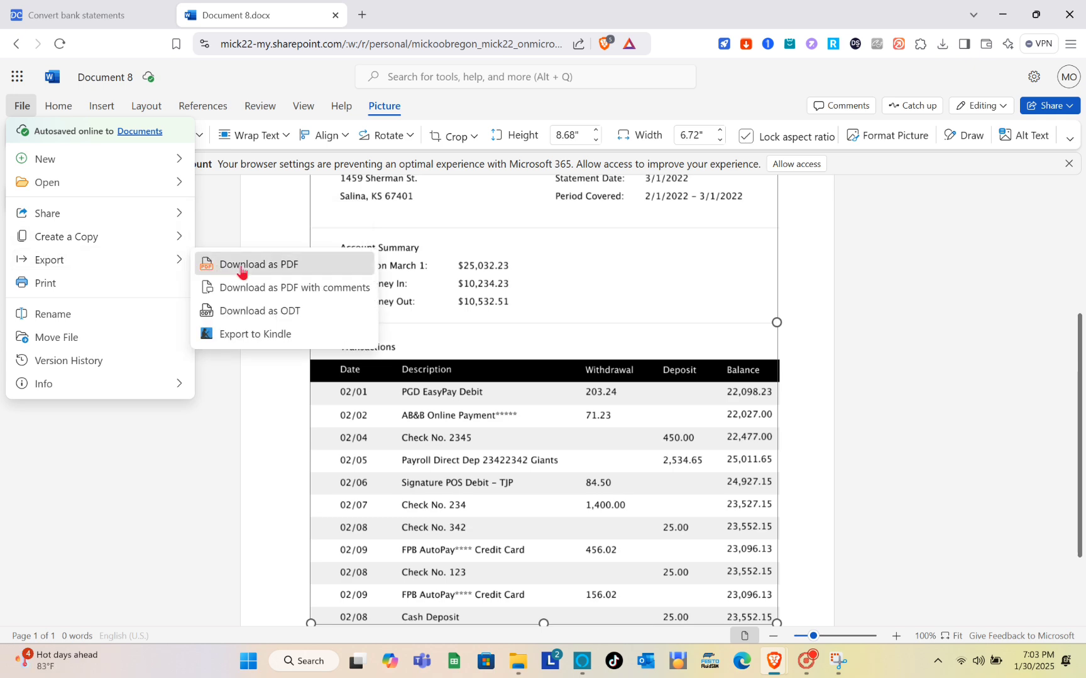
Step: Download the document as Bank Statement.pdf and return to the DocuClipper tab
click(246, 265)
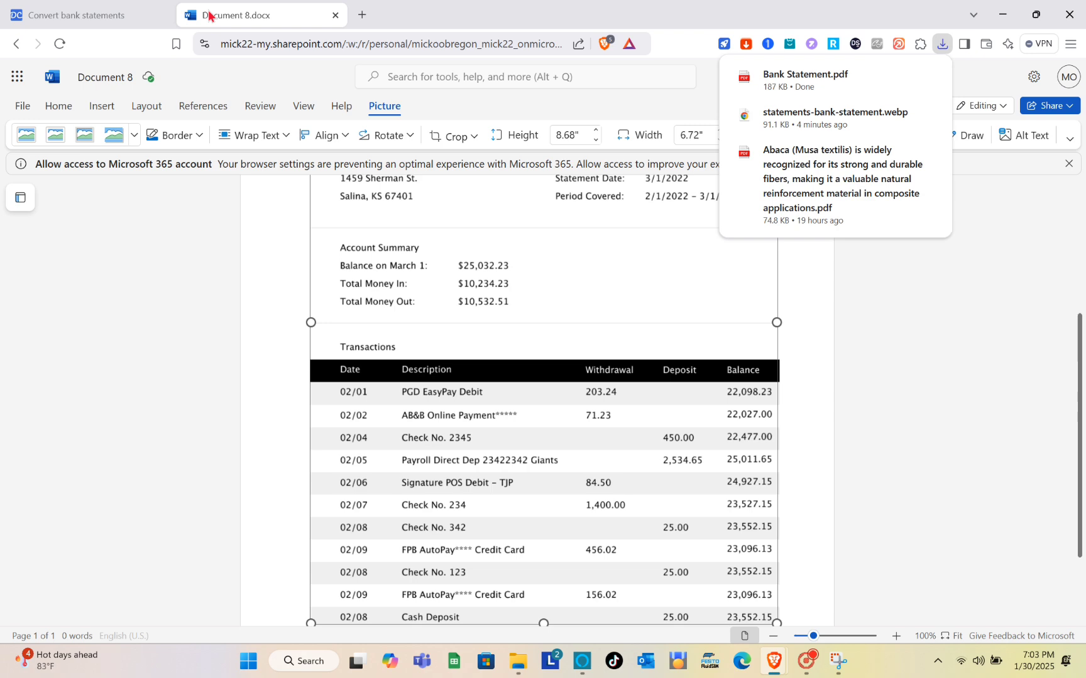
click(77, 14)
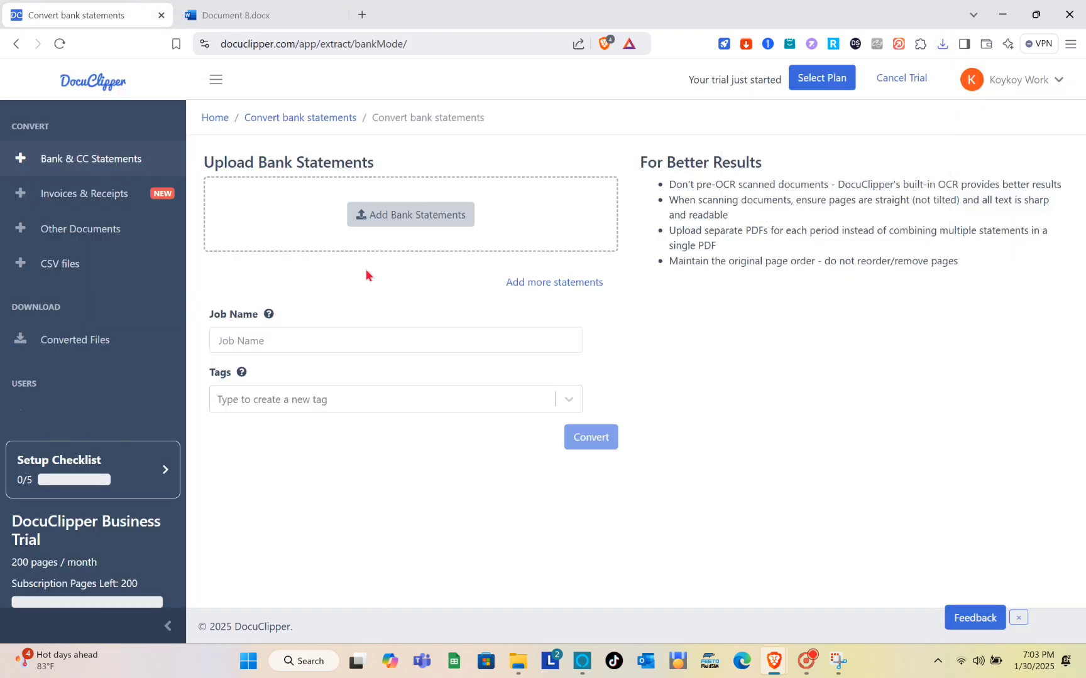
Step: Upload Bank Statement.pdf, name the job VA, and start the conversion
click(415, 217)
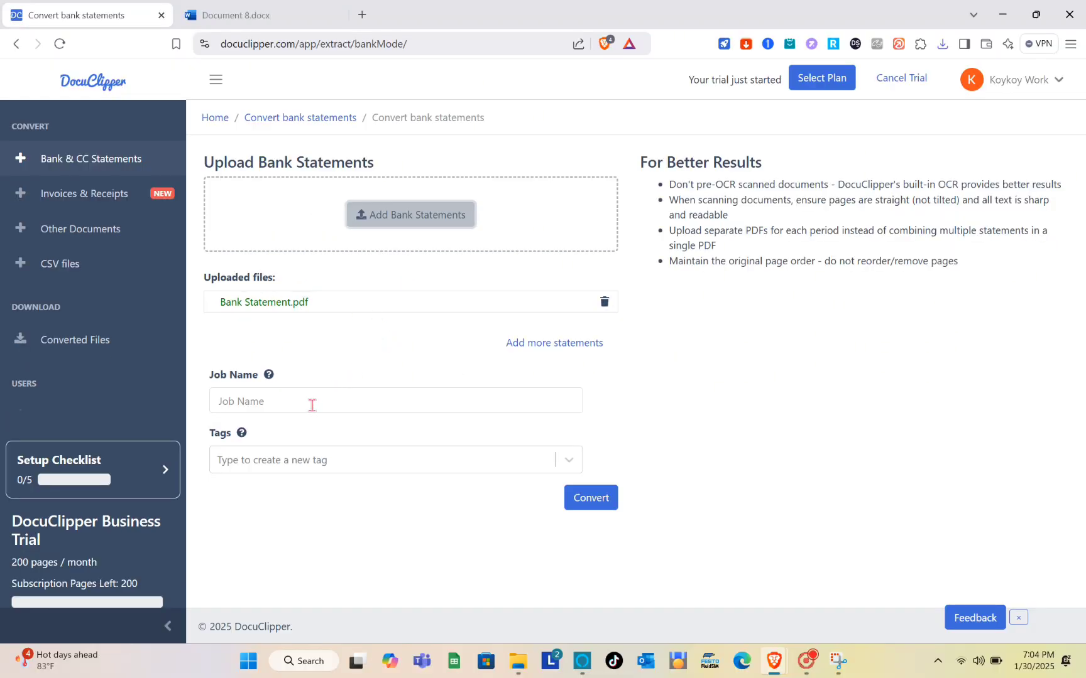
click(311, 406)
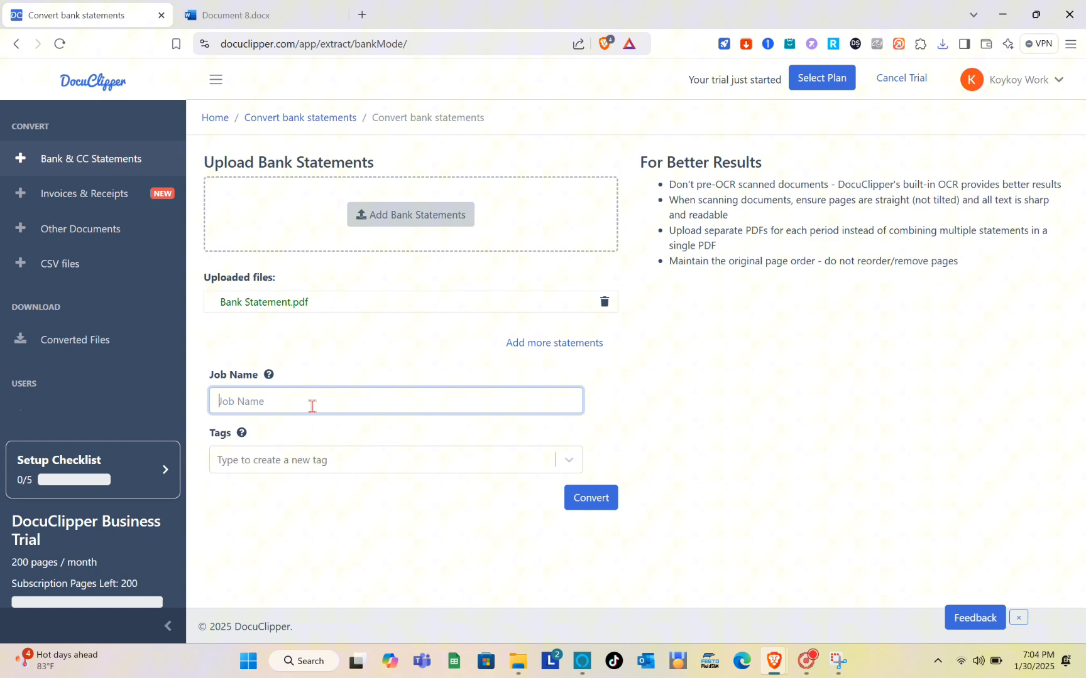
text(F)
key(BackSpace)
key(Caps_Lock)
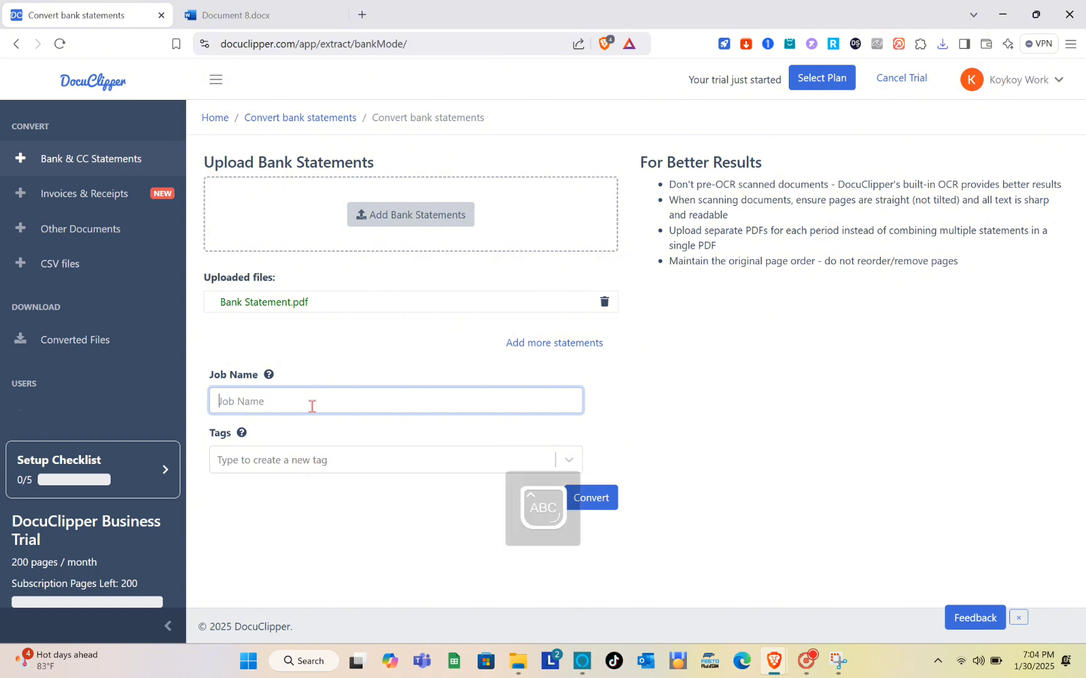
text(VA)
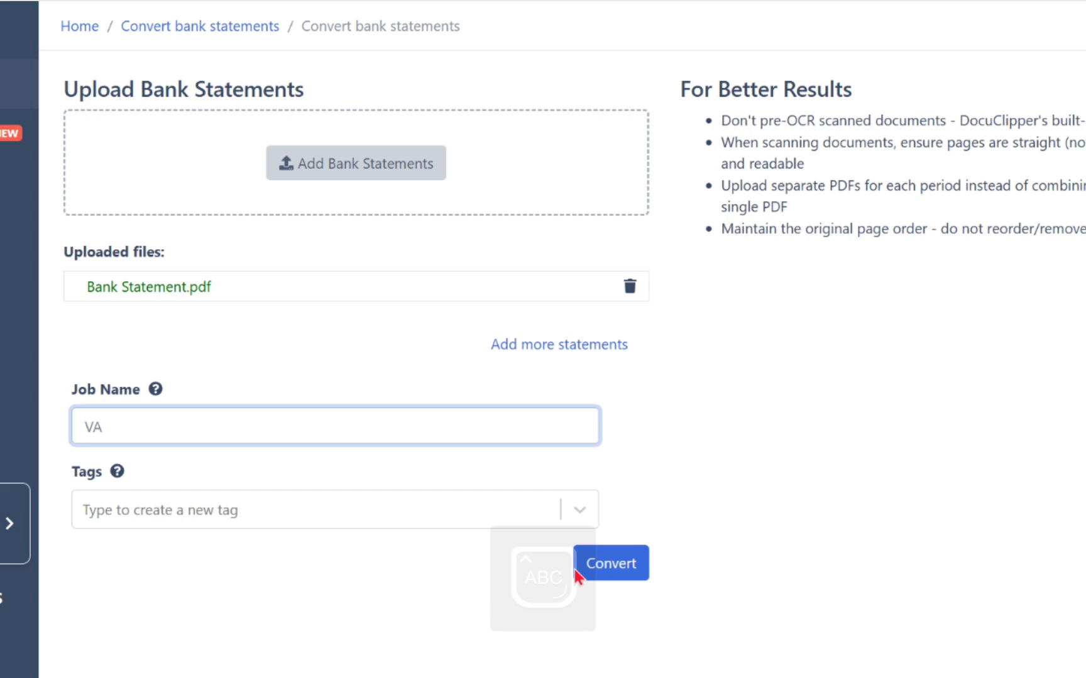
click(626, 566)
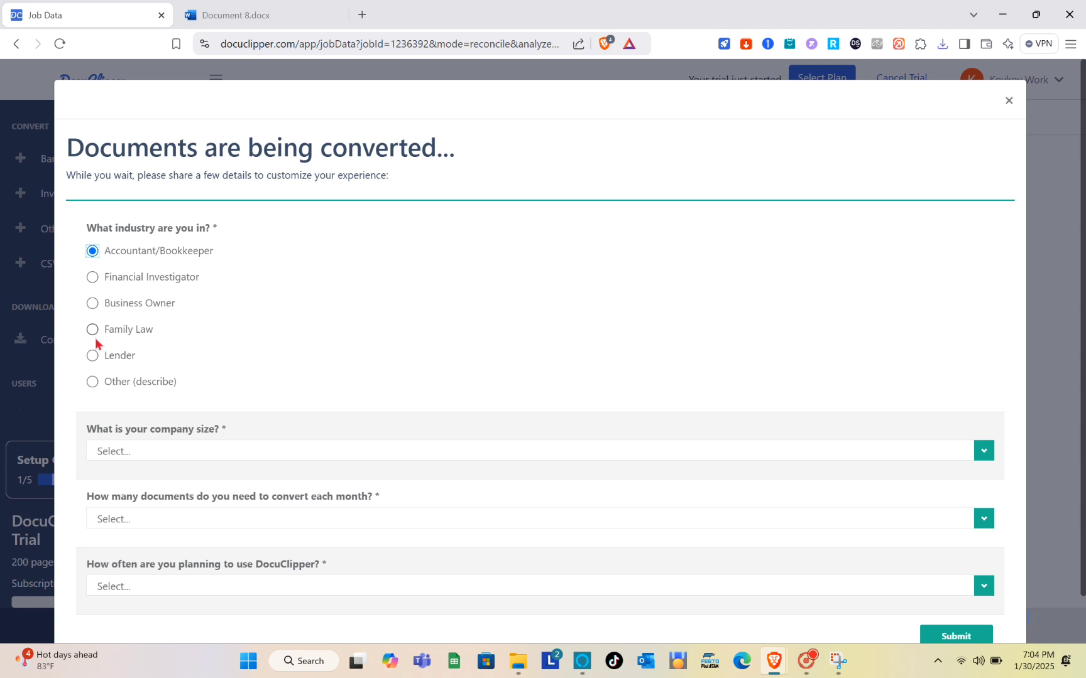
scroll(98, 331, down, 1)
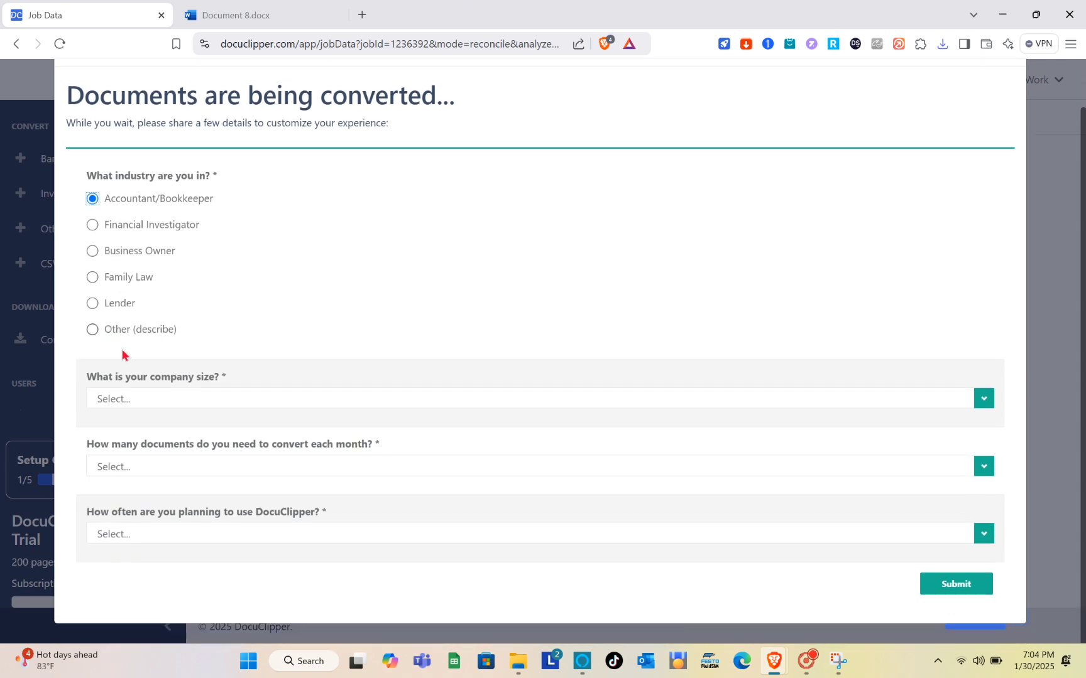
Step: Submit the survey with company size 1-10, '100 or Less' documents and Daily usage
click(169, 398)
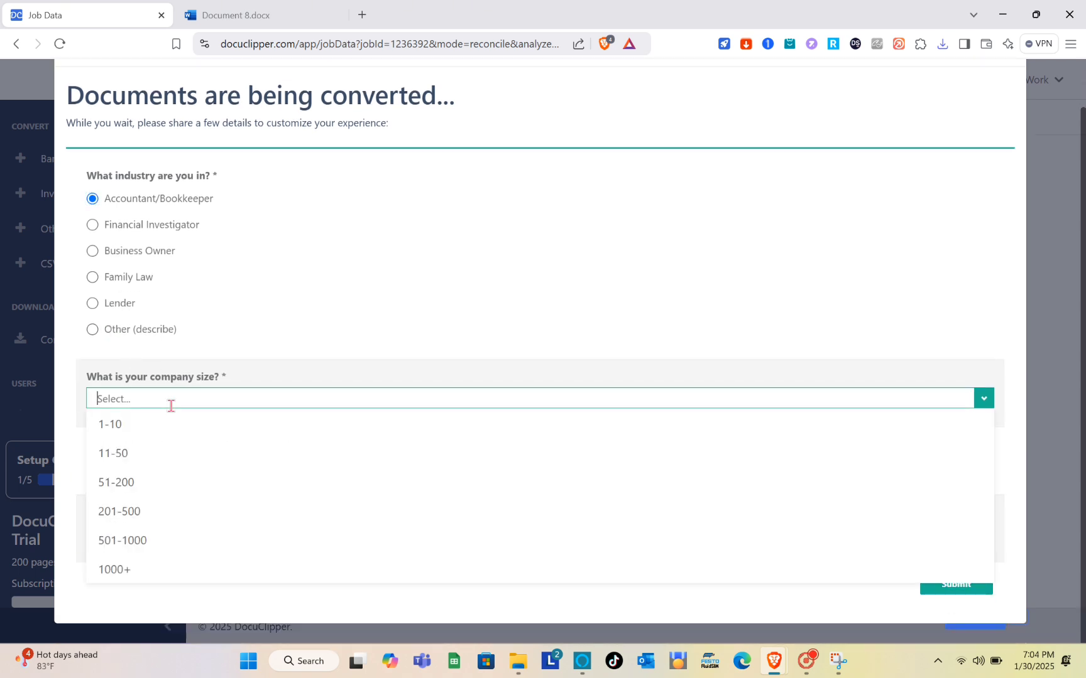
click(129, 426)
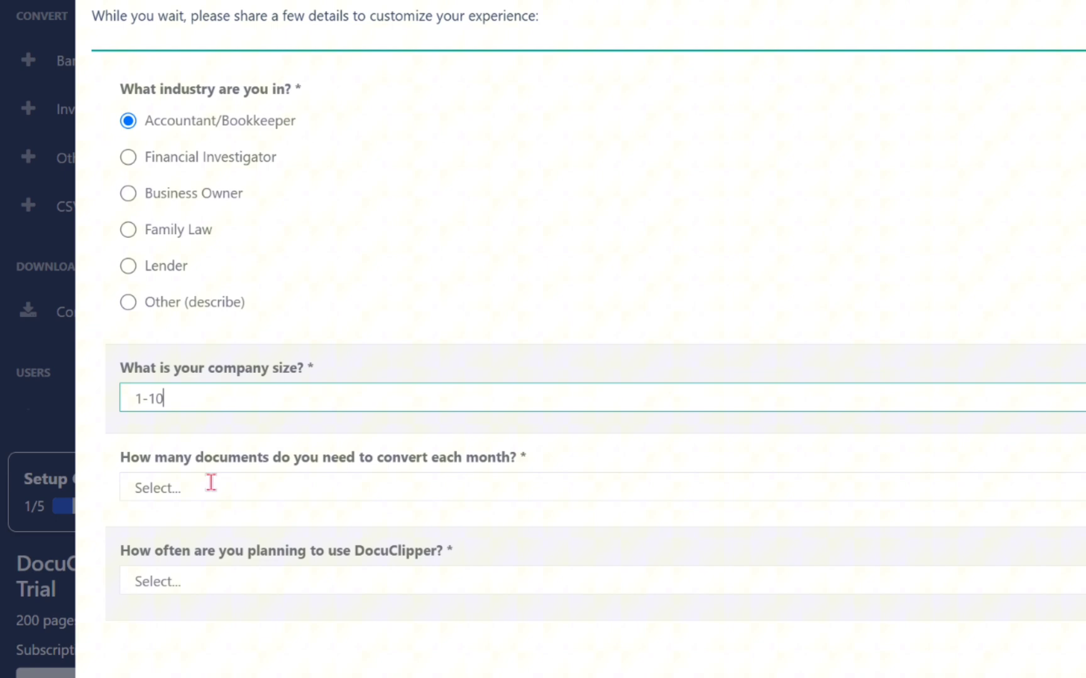
click(233, 492)
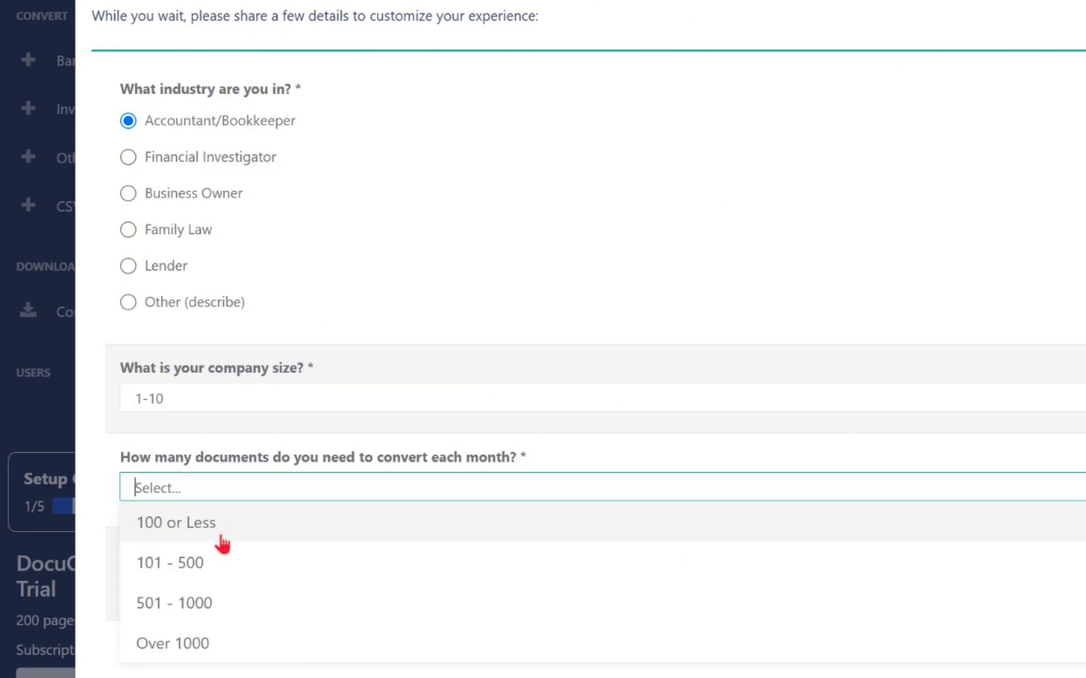
click(223, 533)
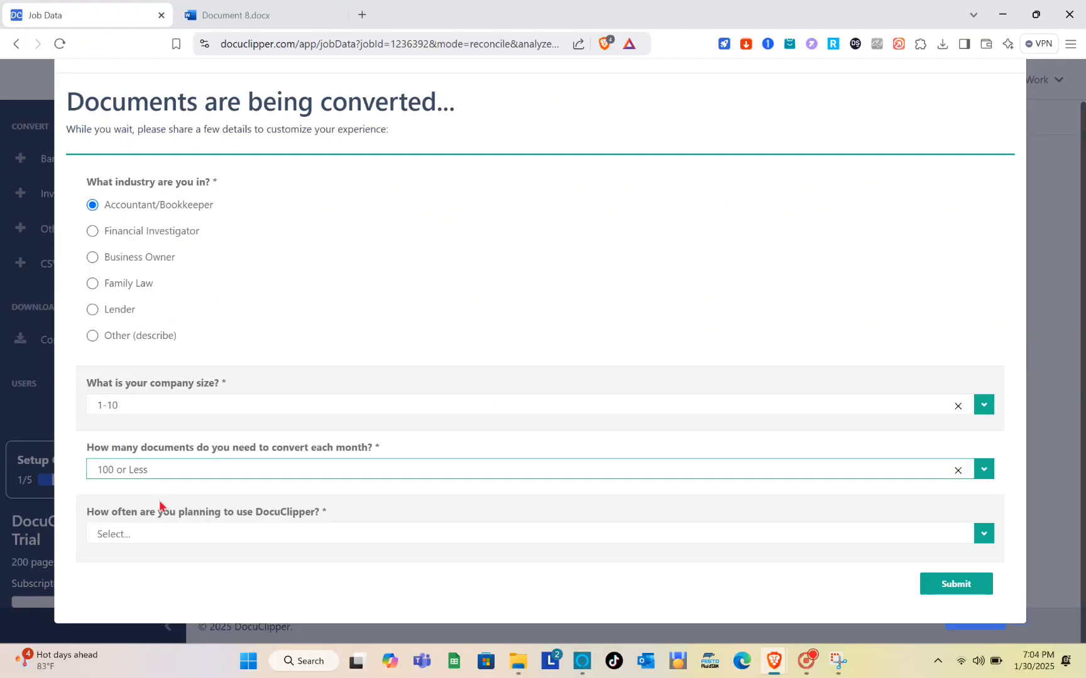
click(178, 535)
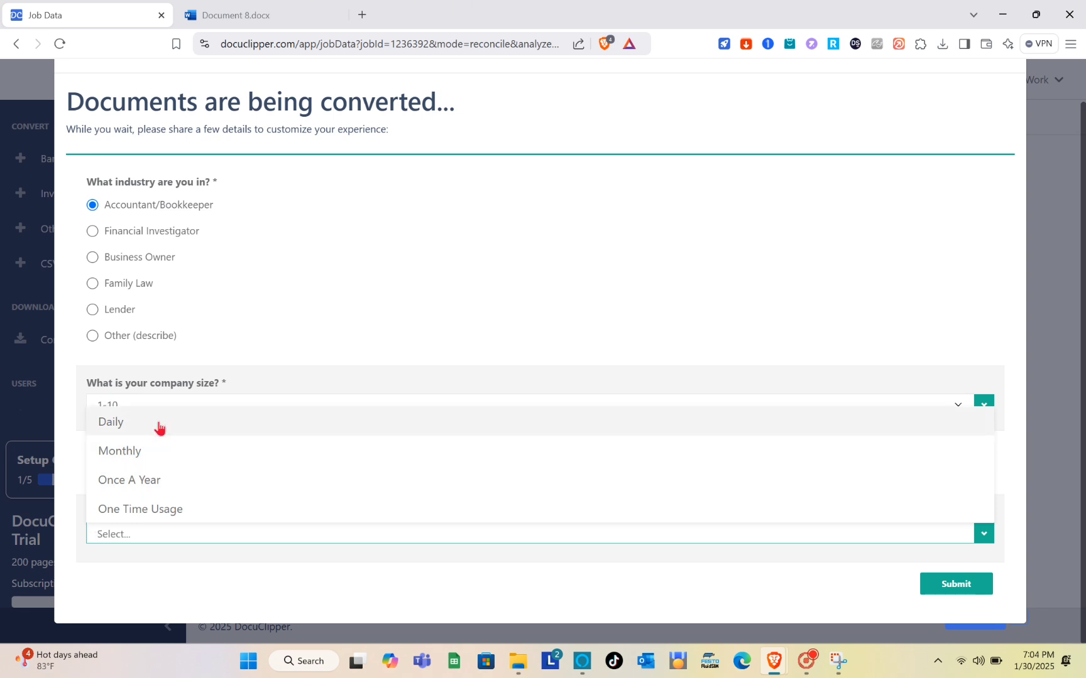
click(159, 422)
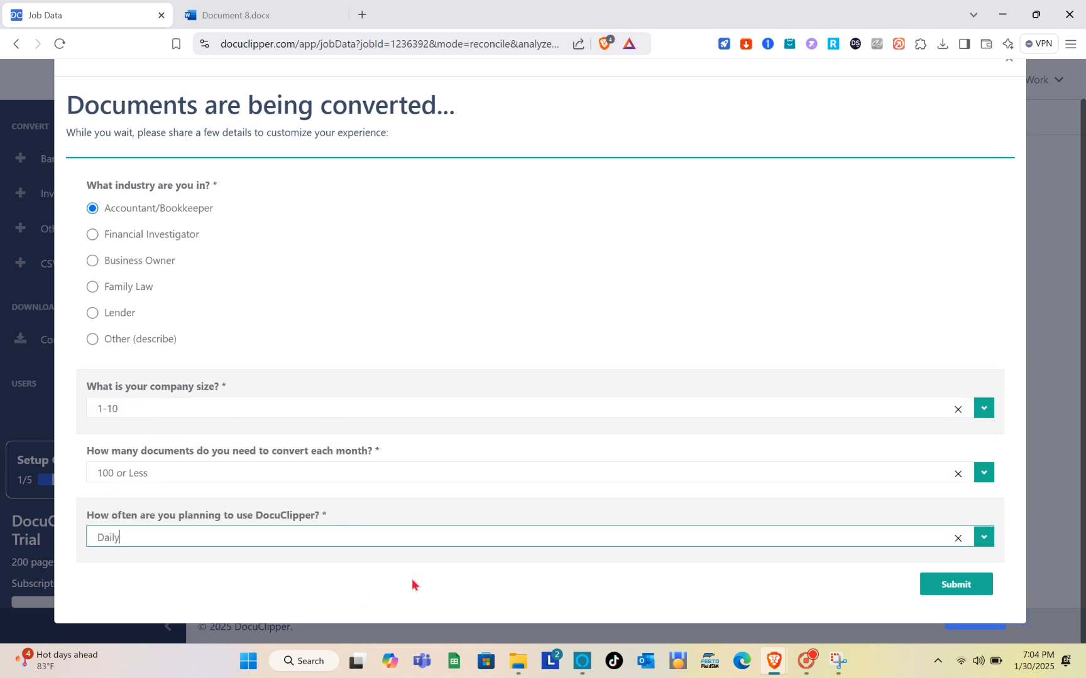
click(942, 586)
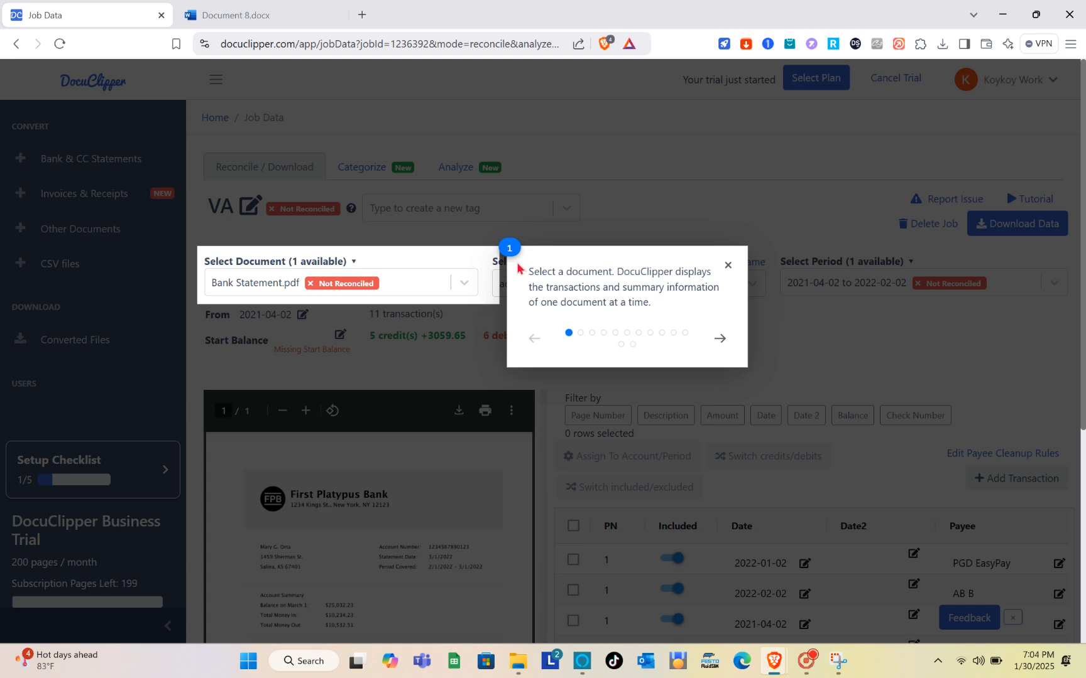
Step: Check the Select Document list without changing it, then dismiss the guided tour
click(423, 290)
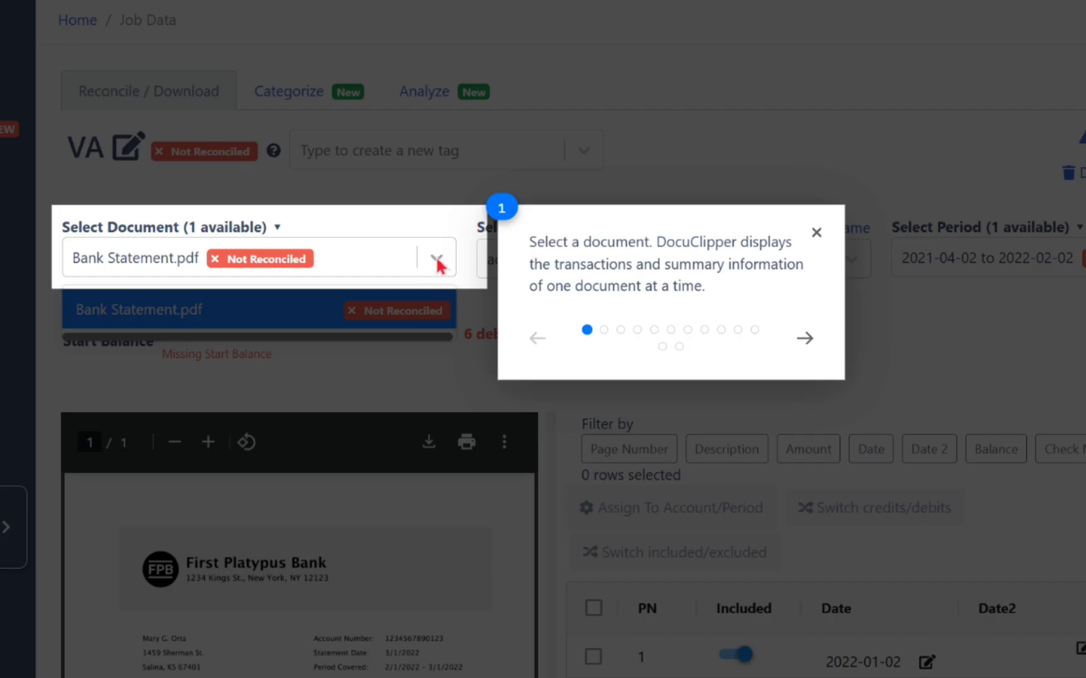
click(449, 288)
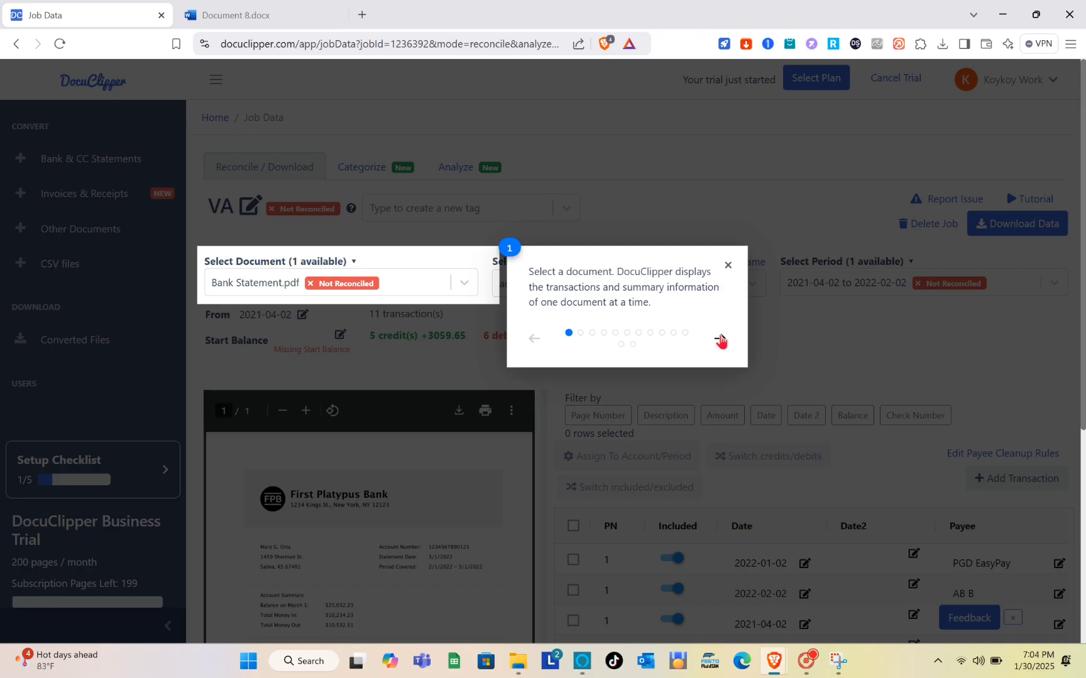
click(720, 340)
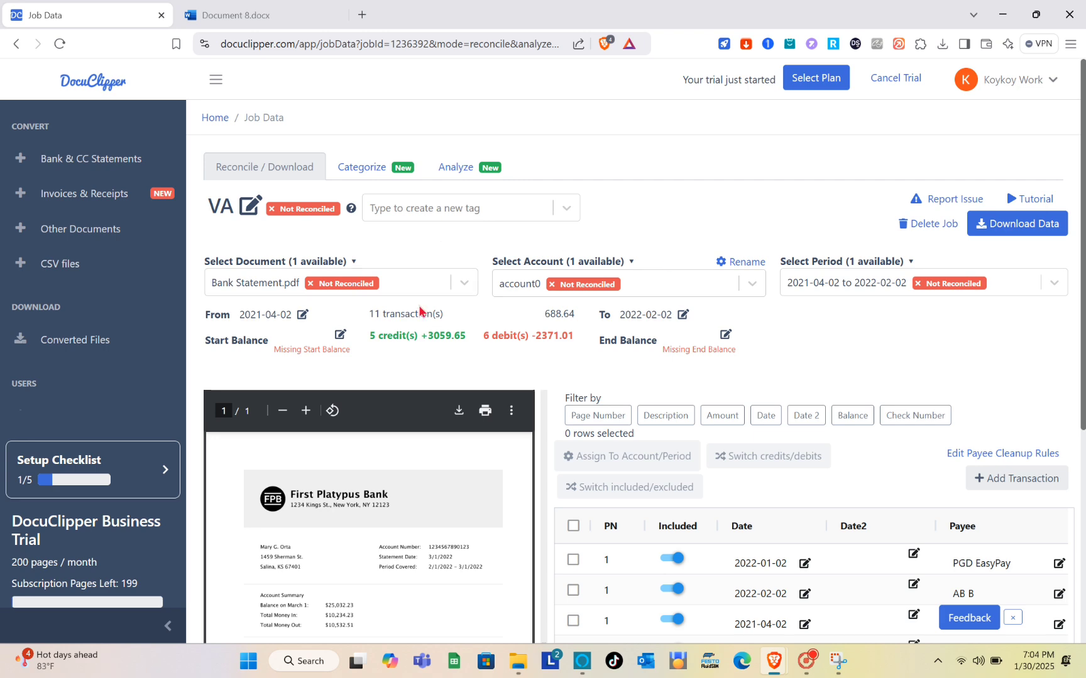
scroll(419, 310, down, 1)
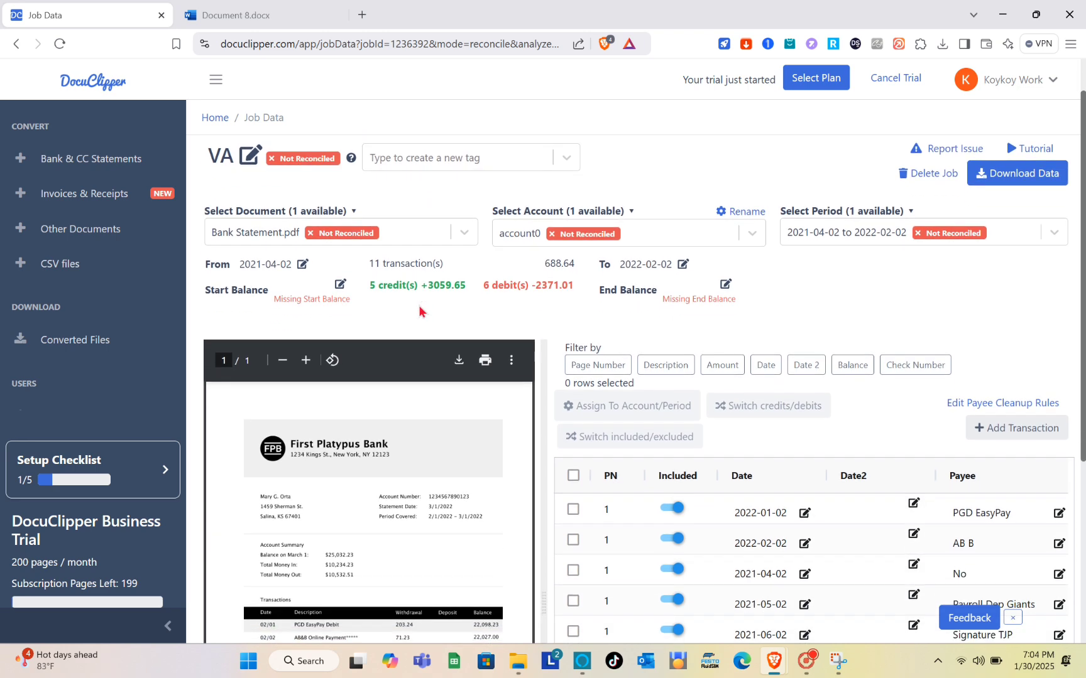
scroll(419, 310, up, 1)
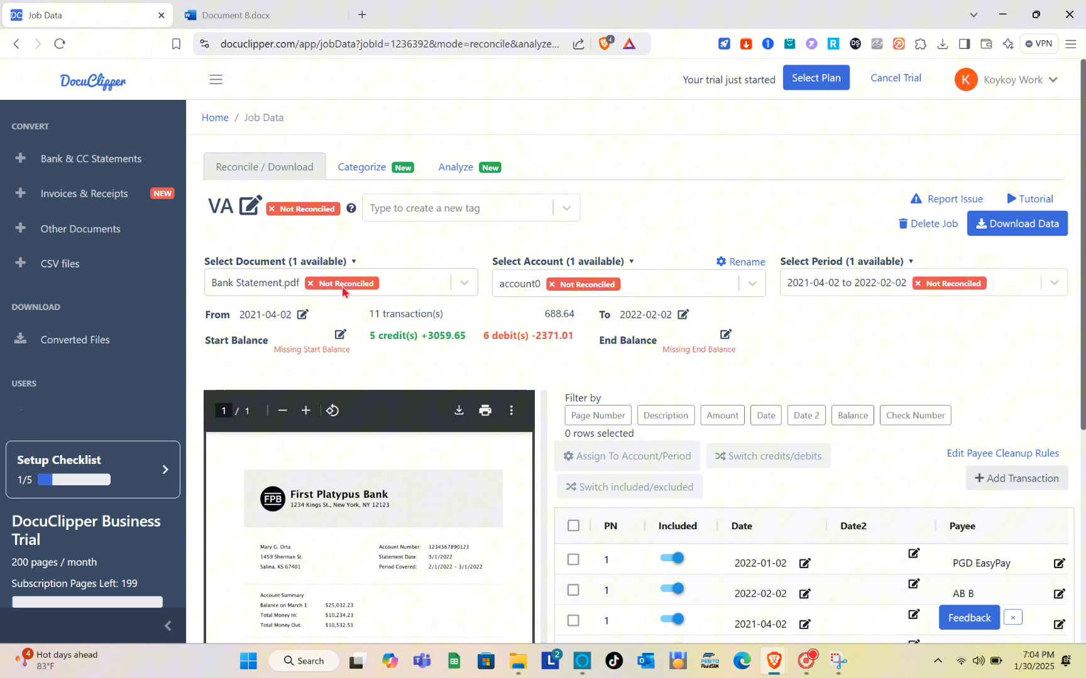
scroll(462, 298, down, 1)
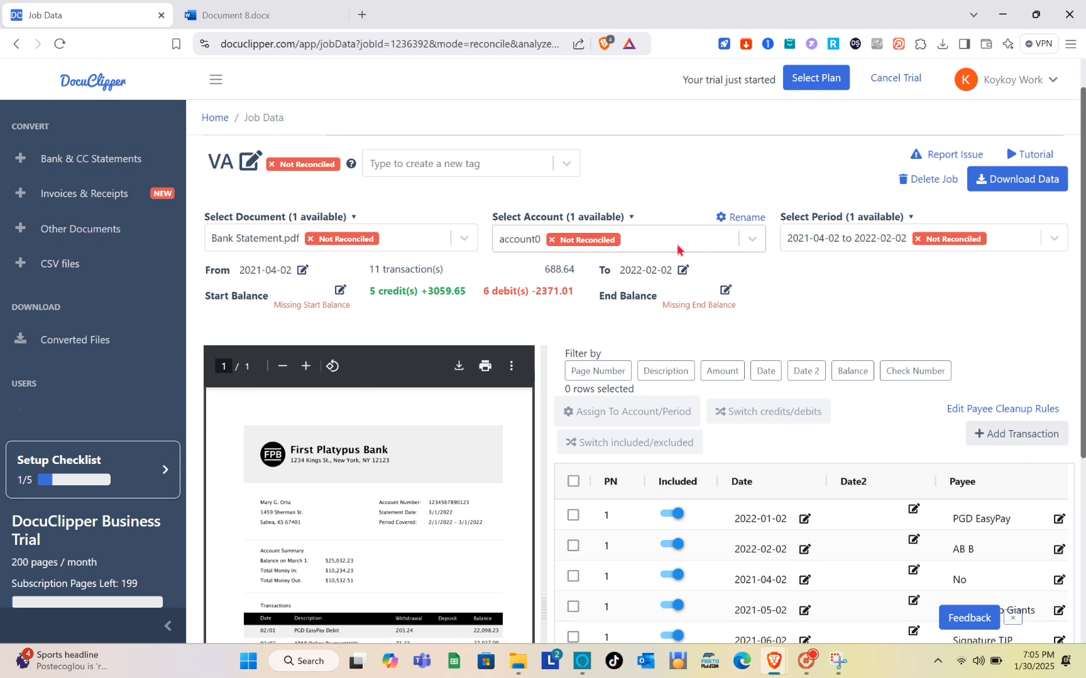
scroll(677, 248, down, 3)
scroll(676, 244, down, 1)
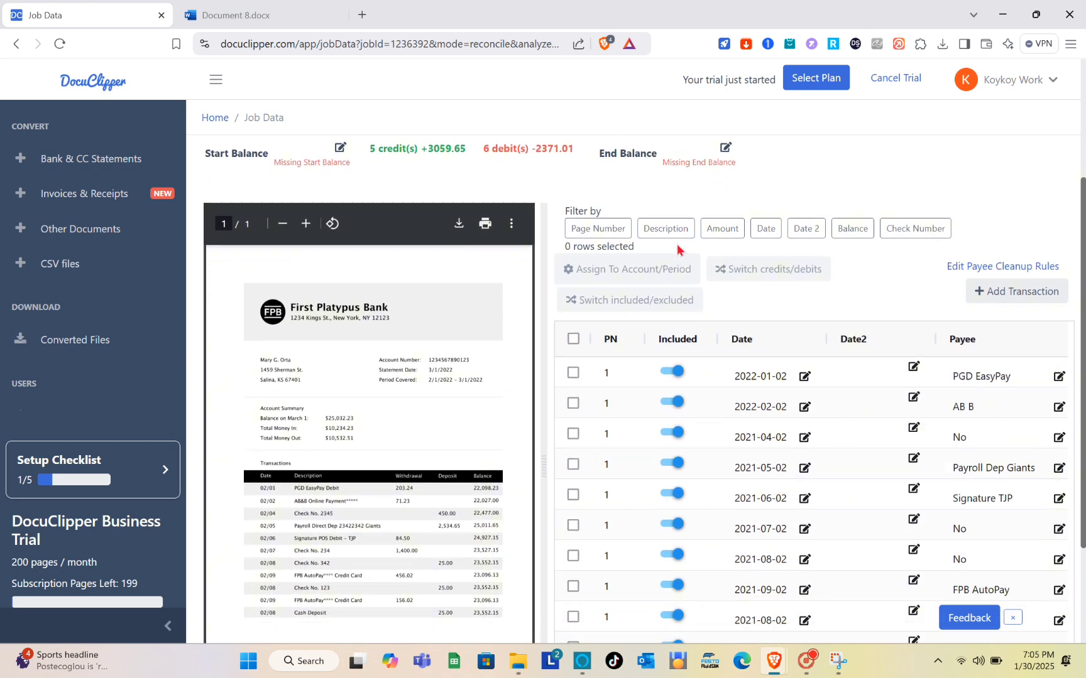
scroll(677, 244, down, 1)
scroll(677, 243, down, 1)
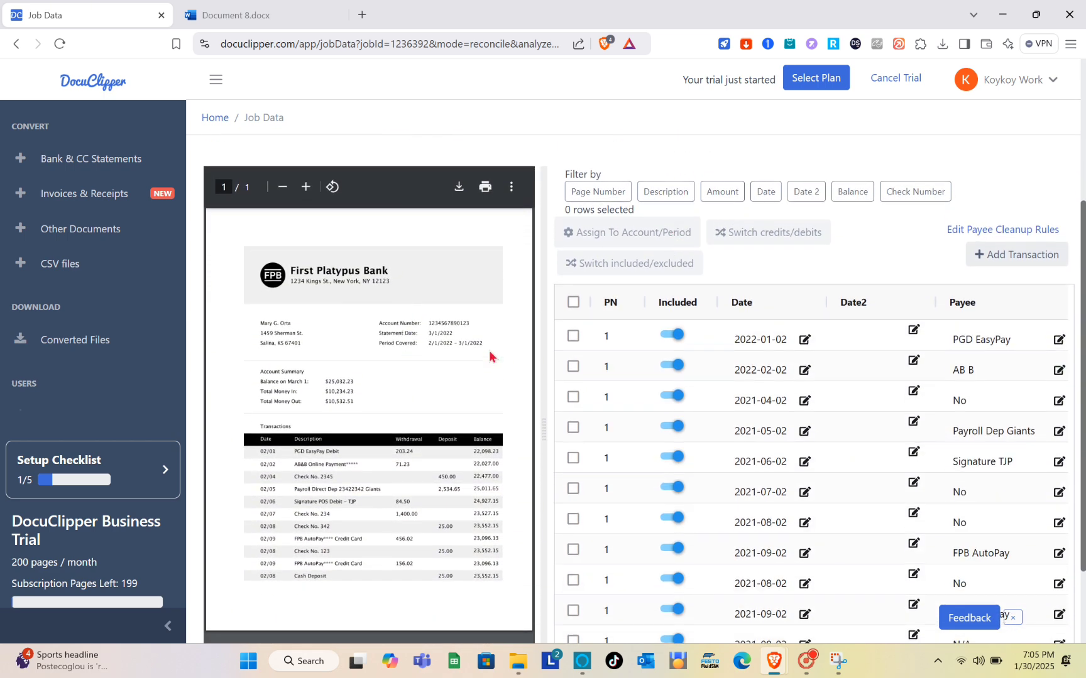
scroll(489, 350, down, 1)
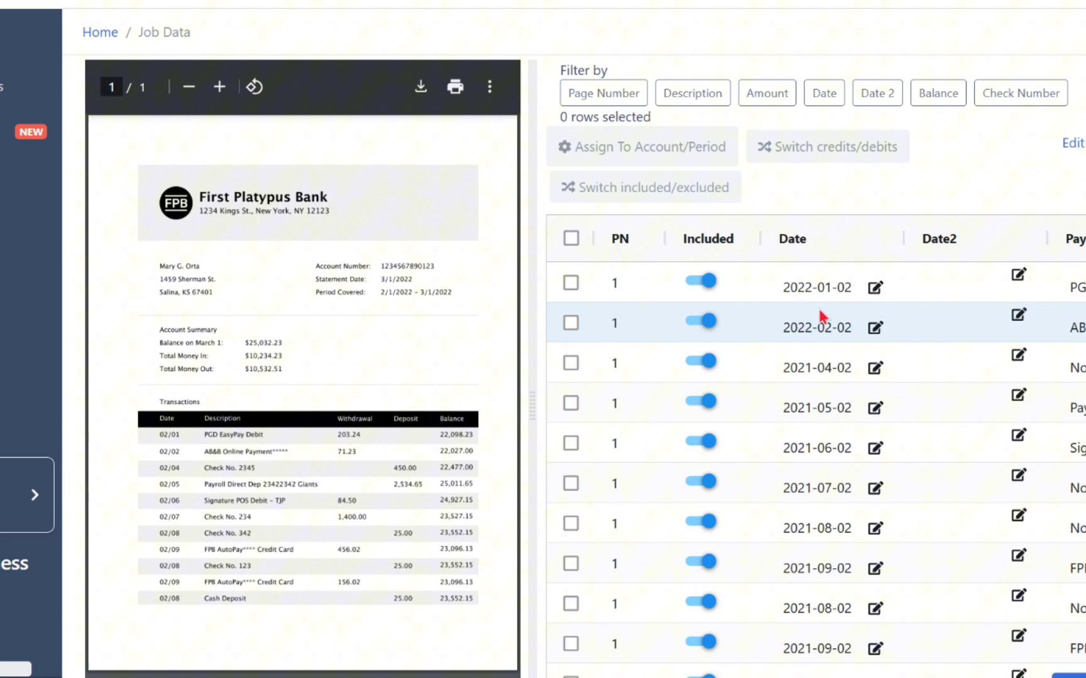
scroll(819, 309, down, 2)
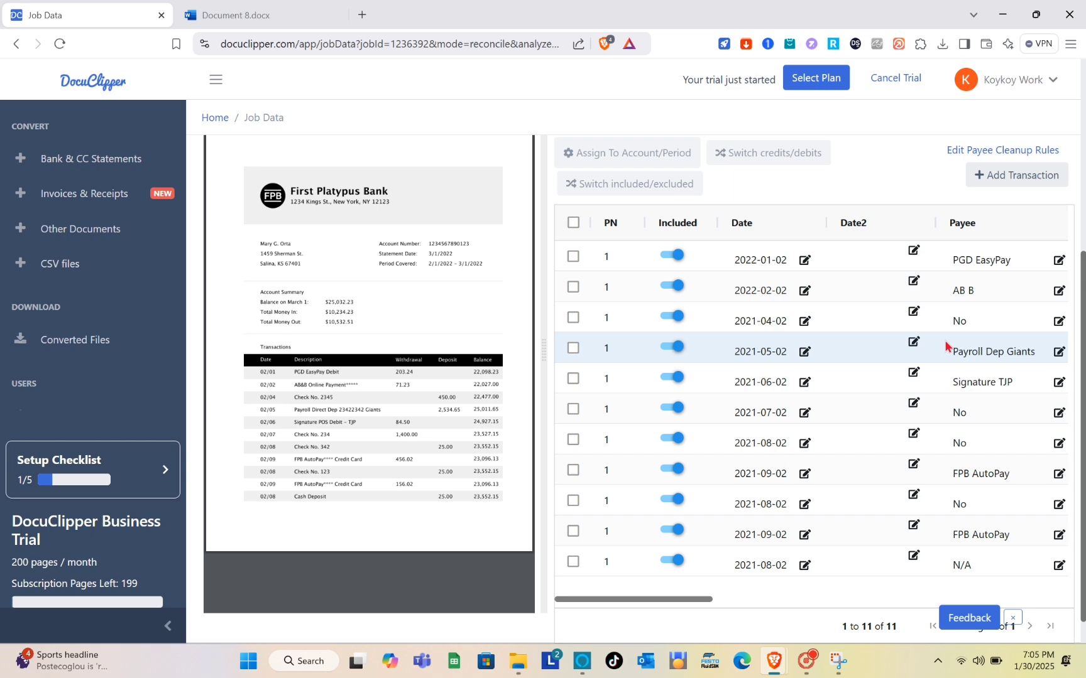
scroll(946, 345, down, 1)
scroll(947, 345, up, 1)
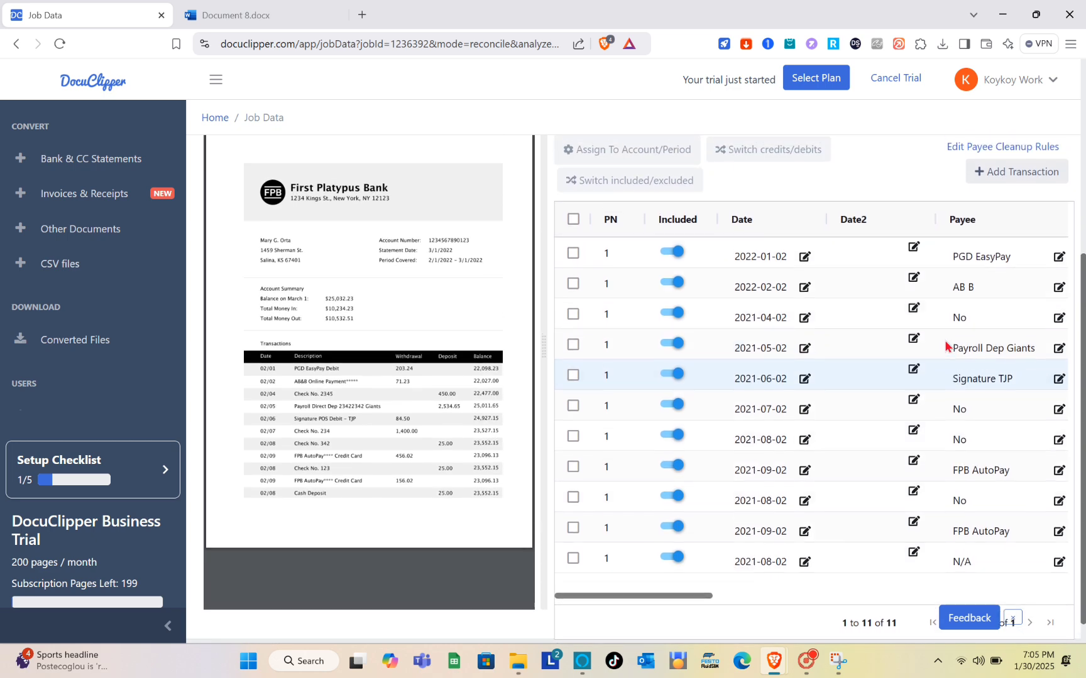
scroll(946, 346, down, 1)
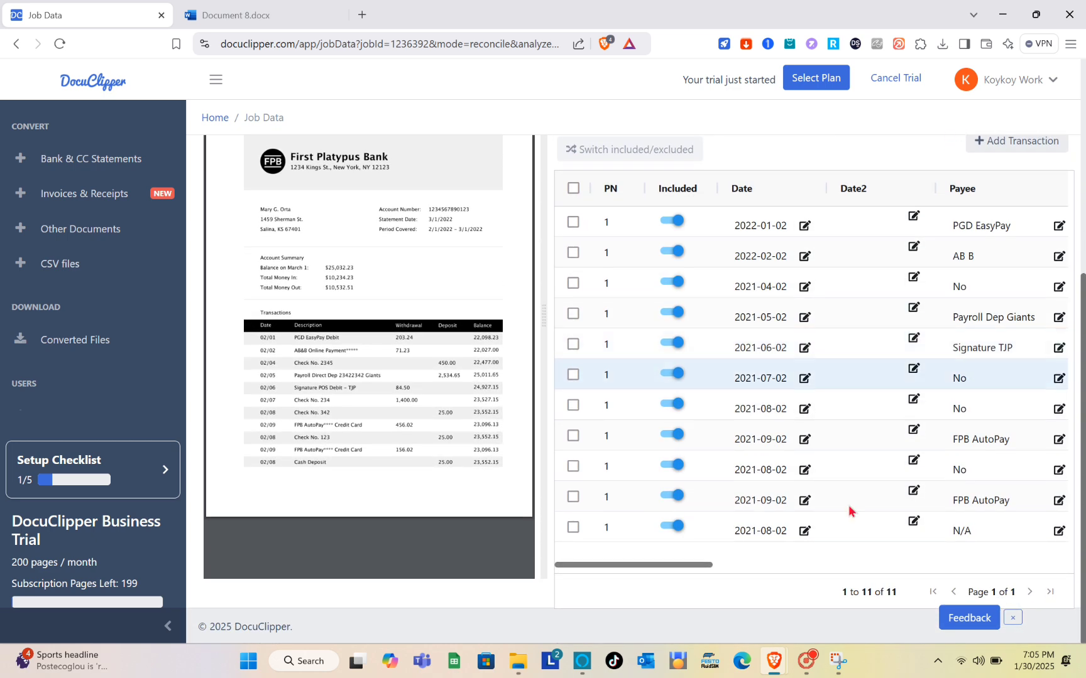
drag(699, 566, 837, 563)
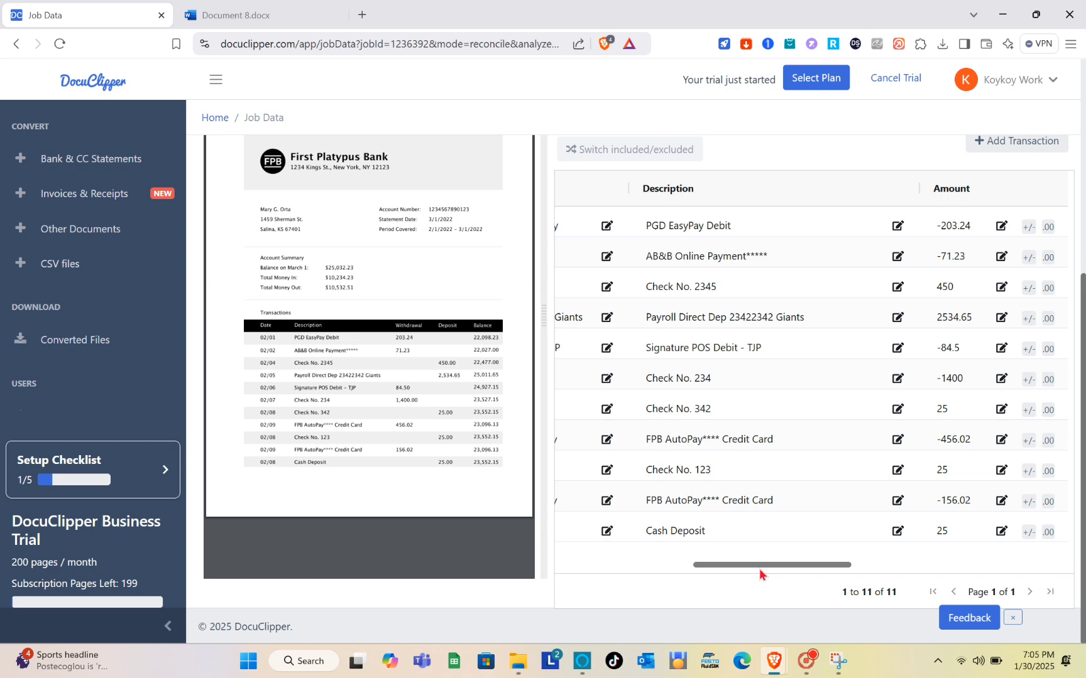
drag(759, 567, 571, 578)
scroll(575, 351, up, 5)
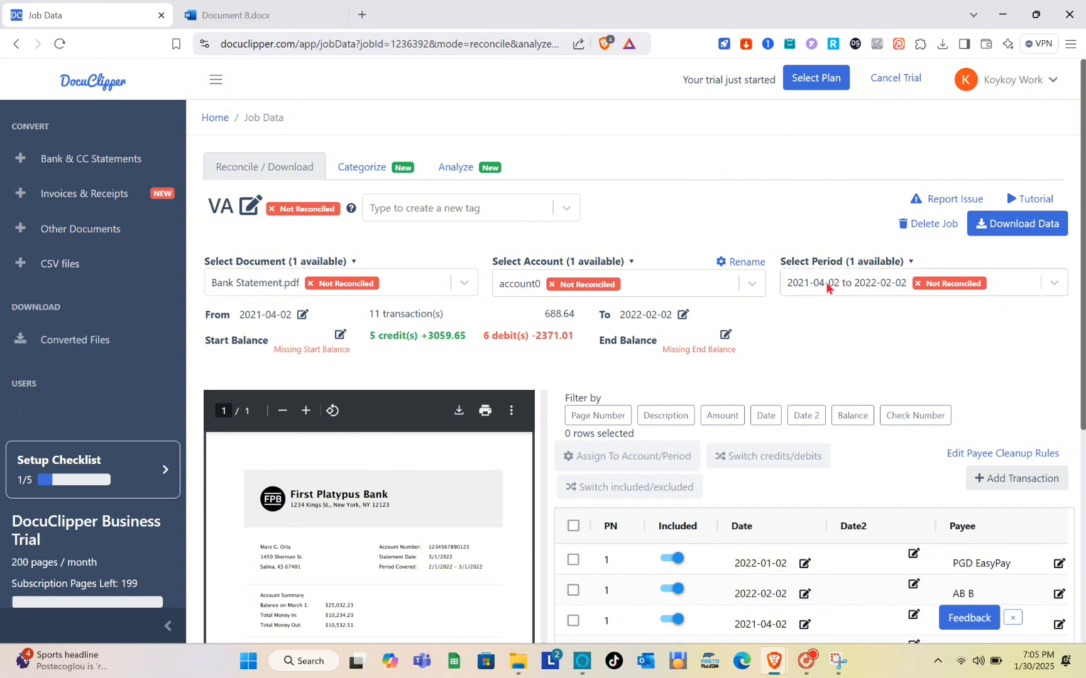
Step: Export job VA's transactions with Excel output format as a CSV file
click(1022, 230)
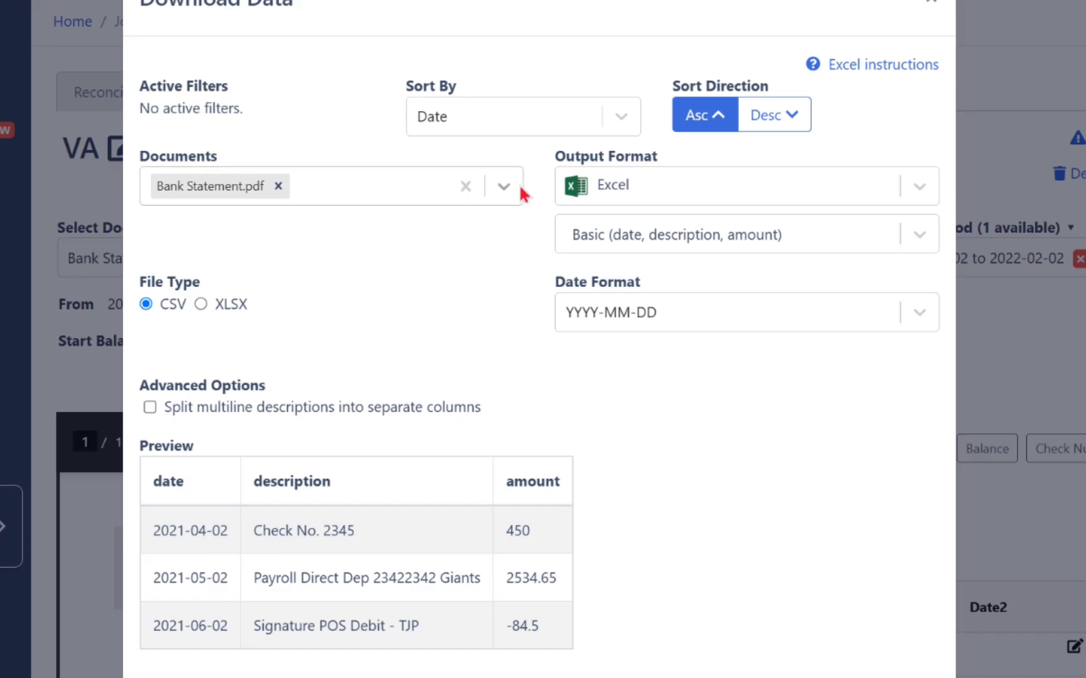
click(772, 197)
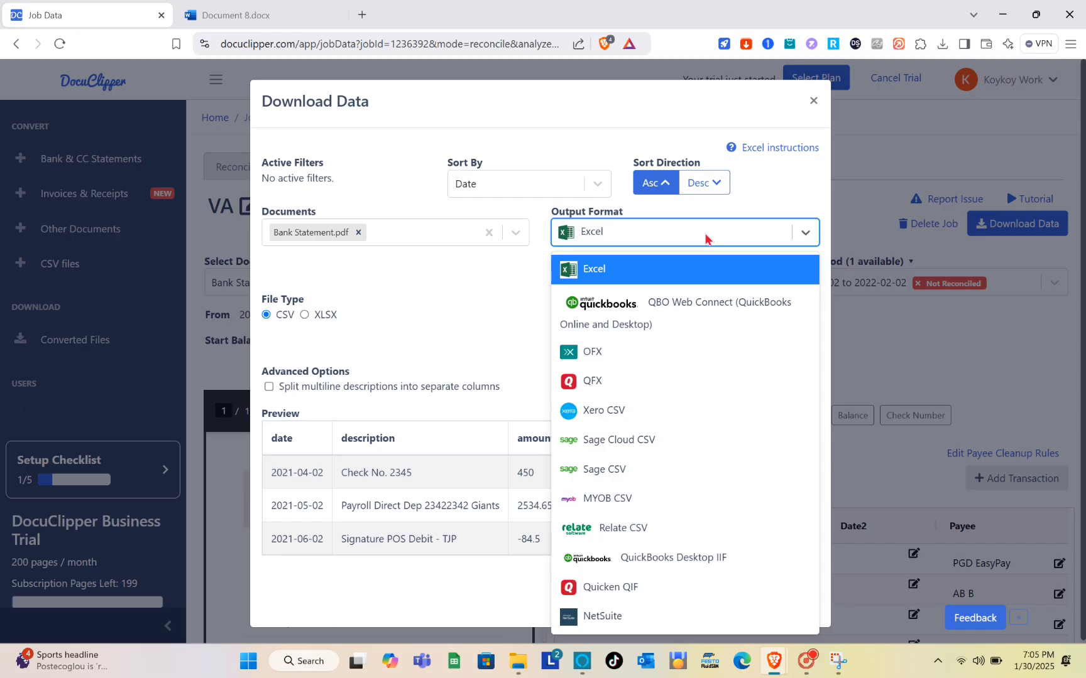
click(705, 235)
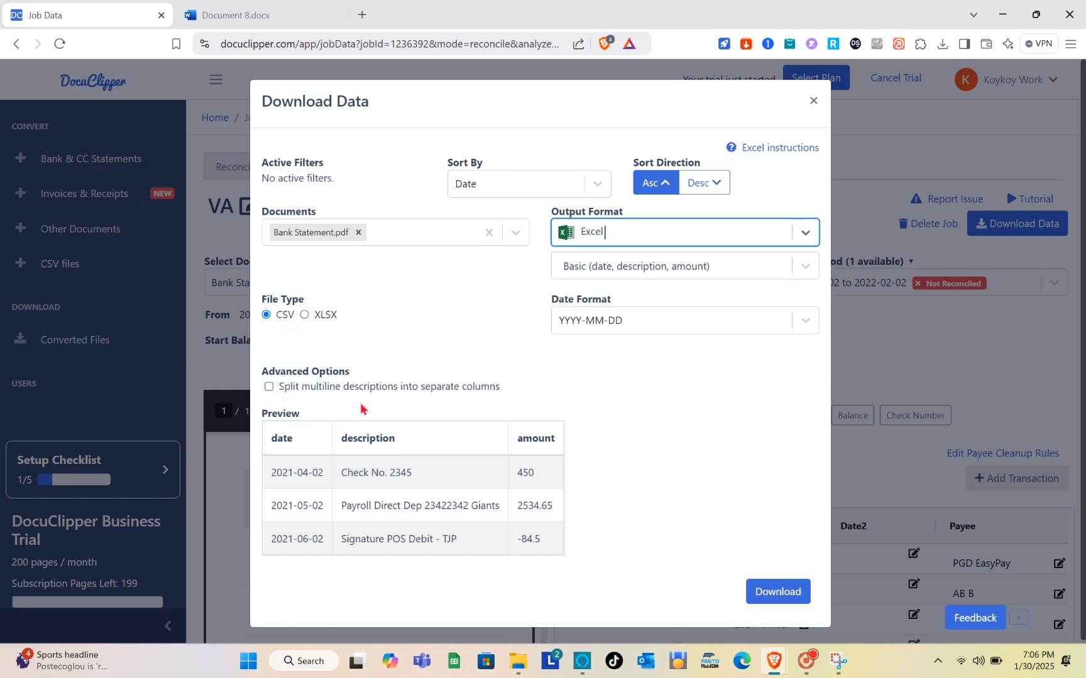
scroll(370, 407, down, 1)
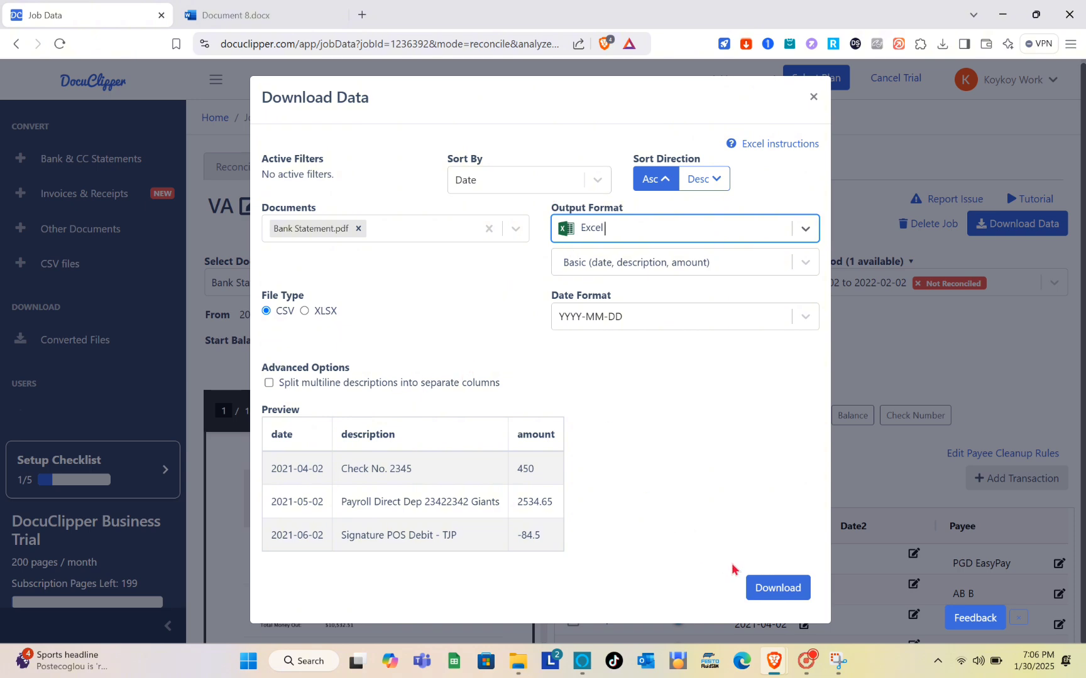
click(778, 588)
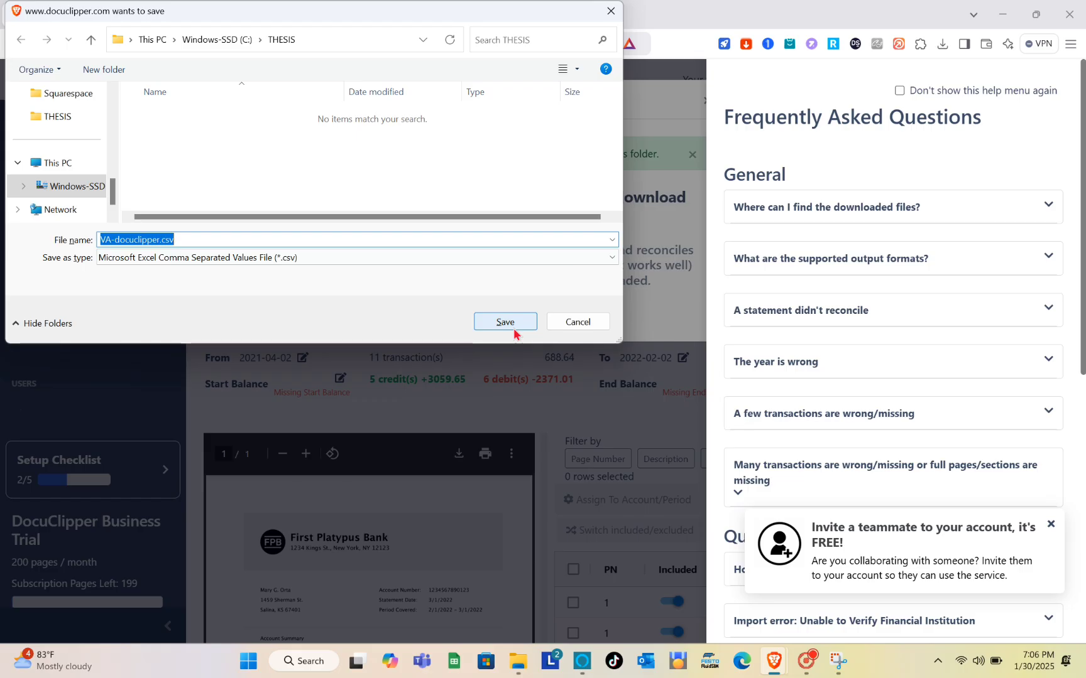
Step: Save the export as VA-docuclipper.csv in the THESIS folder
click(506, 322)
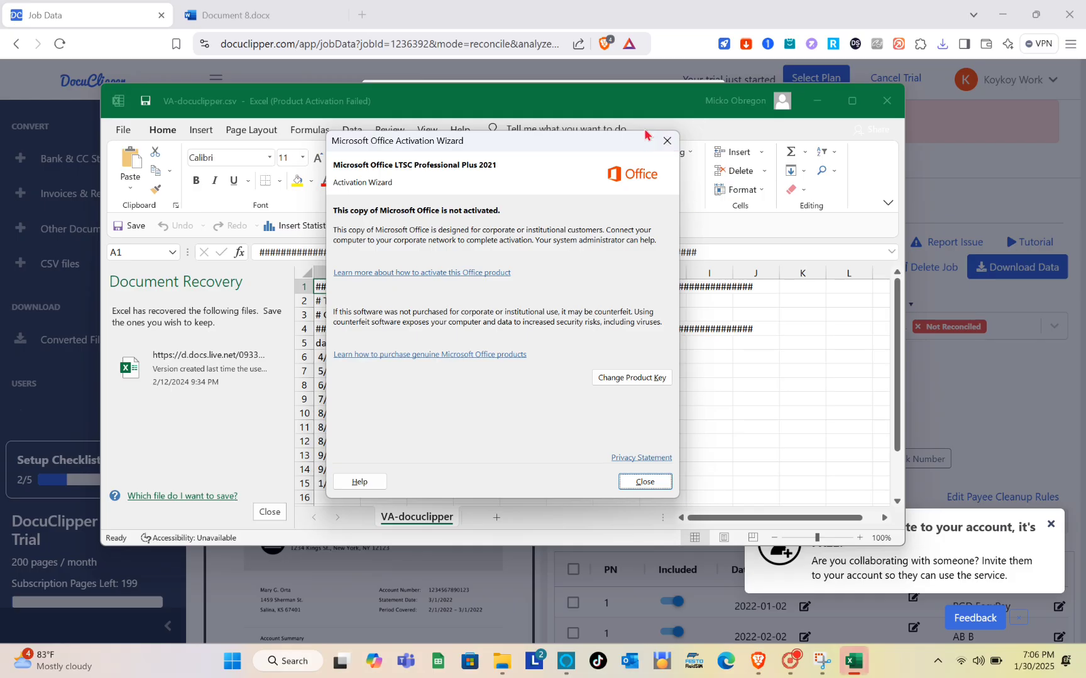
Step: Dismiss Excel's Microsoft Office Activation Wizard
click(667, 142)
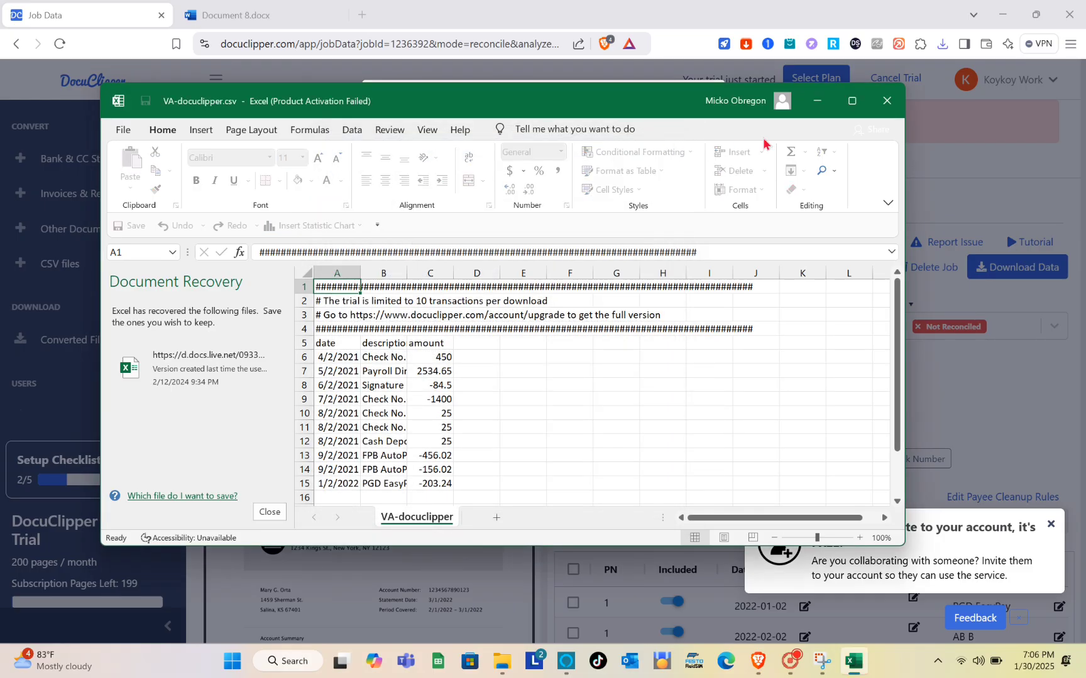
scroll(510, 335, down, 5)
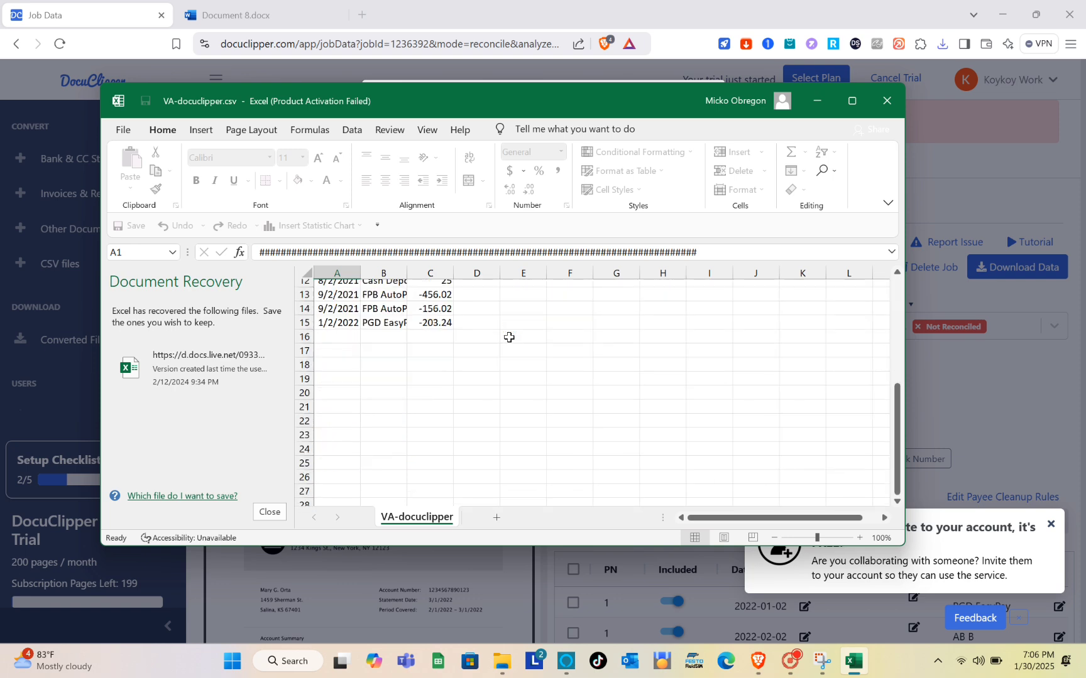
scroll(509, 336, down, 1)
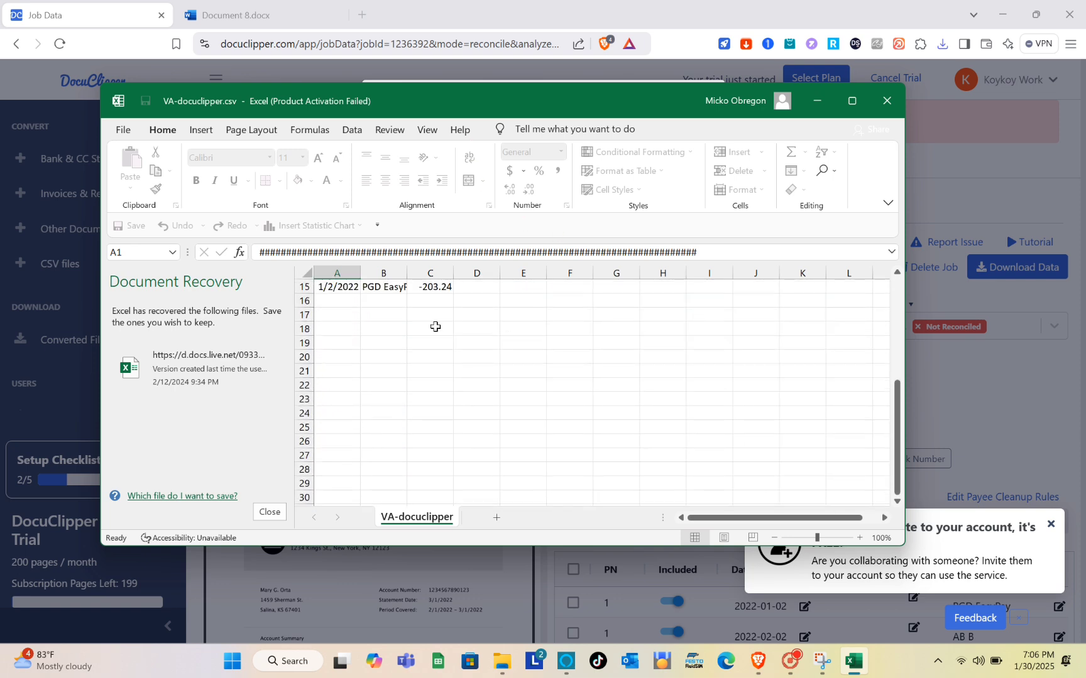
scroll(436, 328, up, 5)
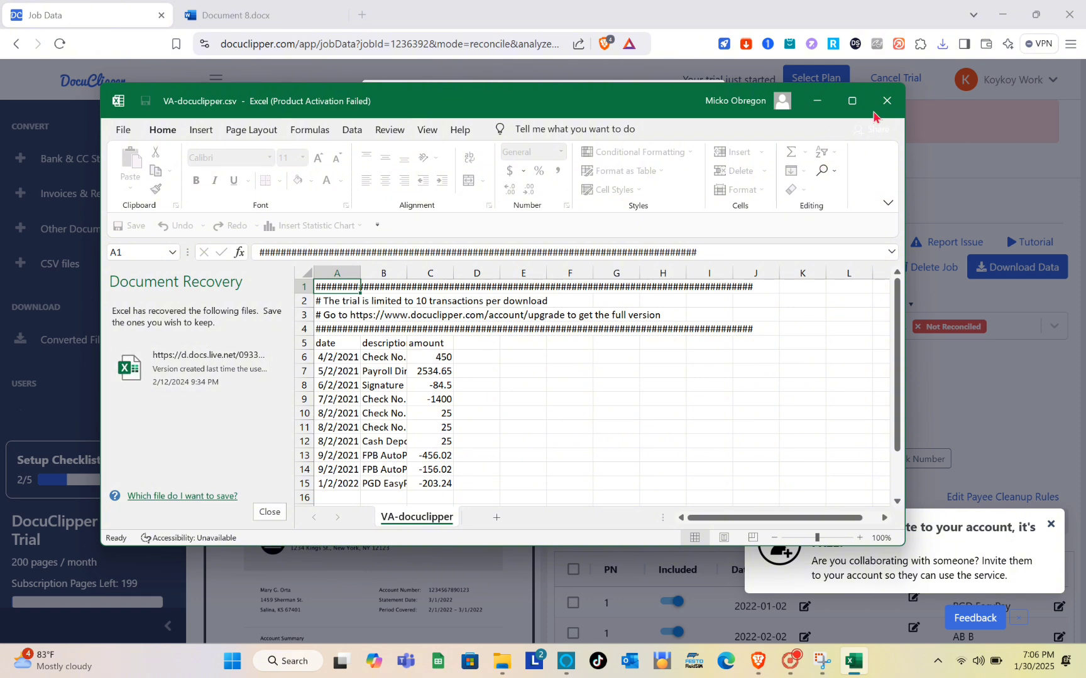
Step: Close Excel and dismiss DocuClipper's trial download-limit notice
click(891, 104)
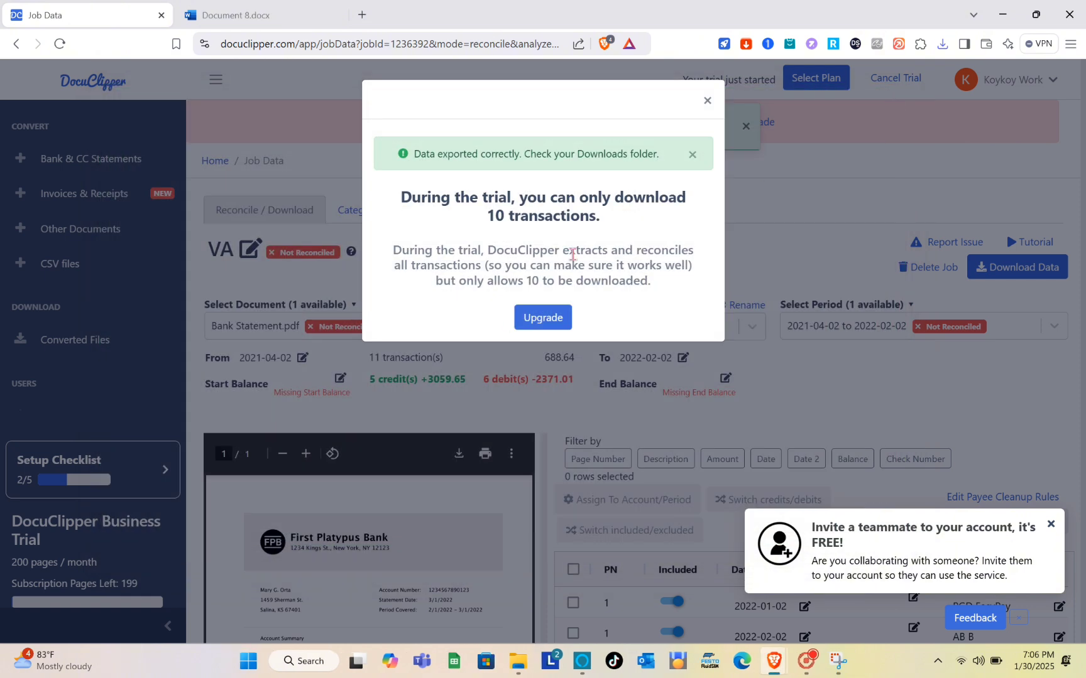
click(706, 100)
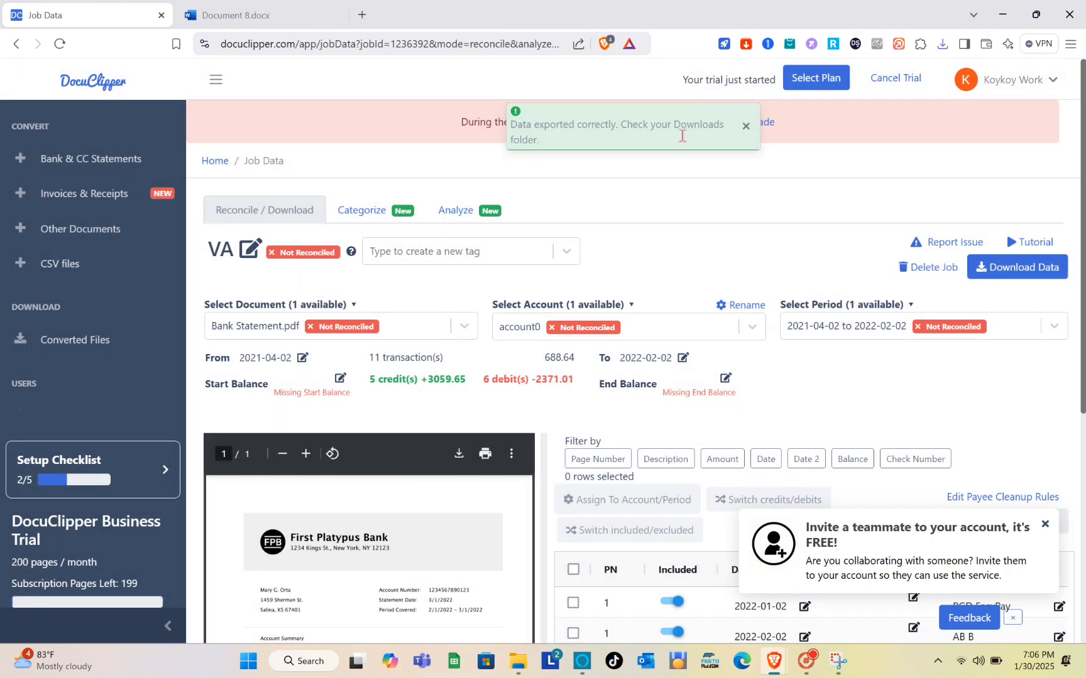